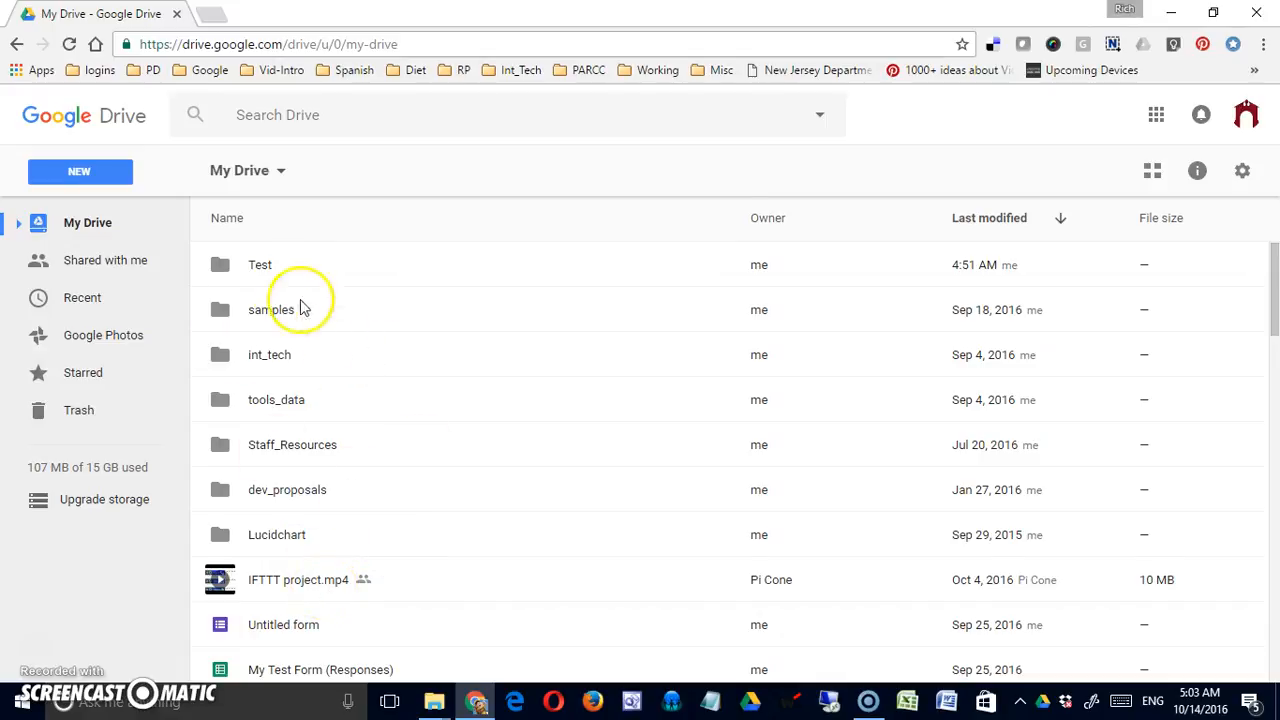
Step: Examine the actions available for the Test folder and the Untitled form, leaving the Test folder selected
{"action": "left_click", "coordinate": [246, 268]}
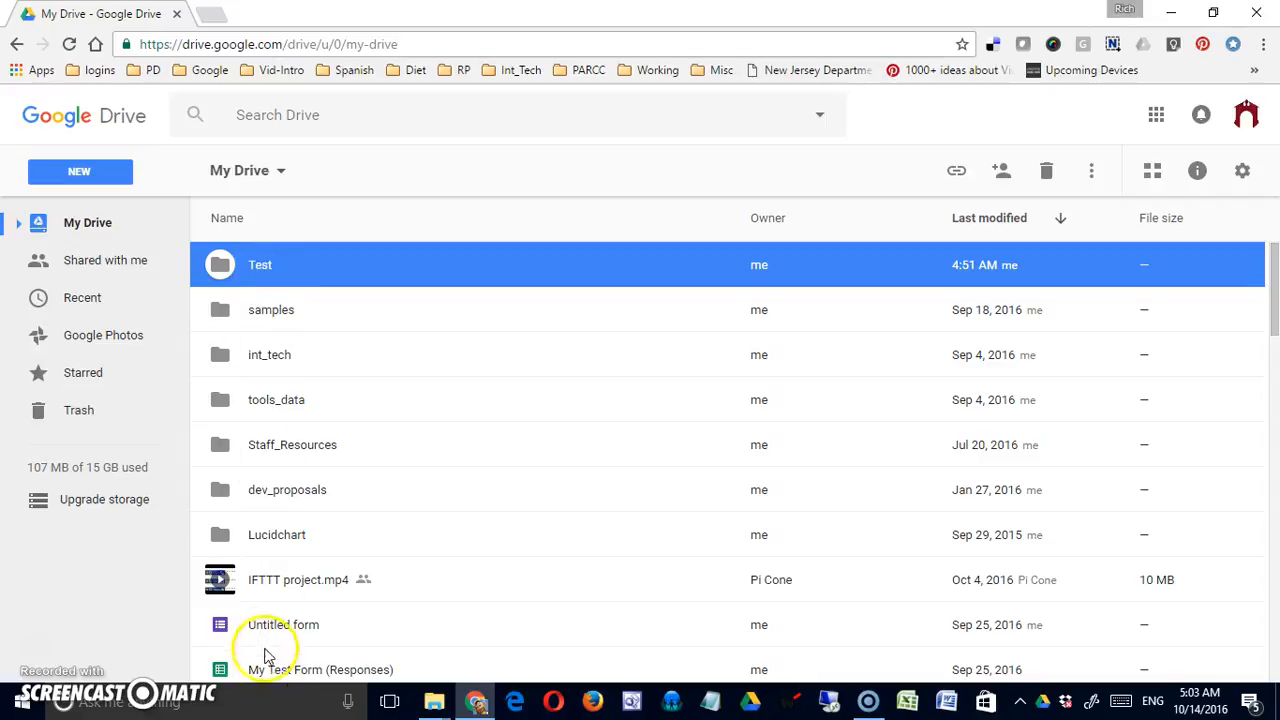
{"action": "left_click", "coordinate": [287, 628]}
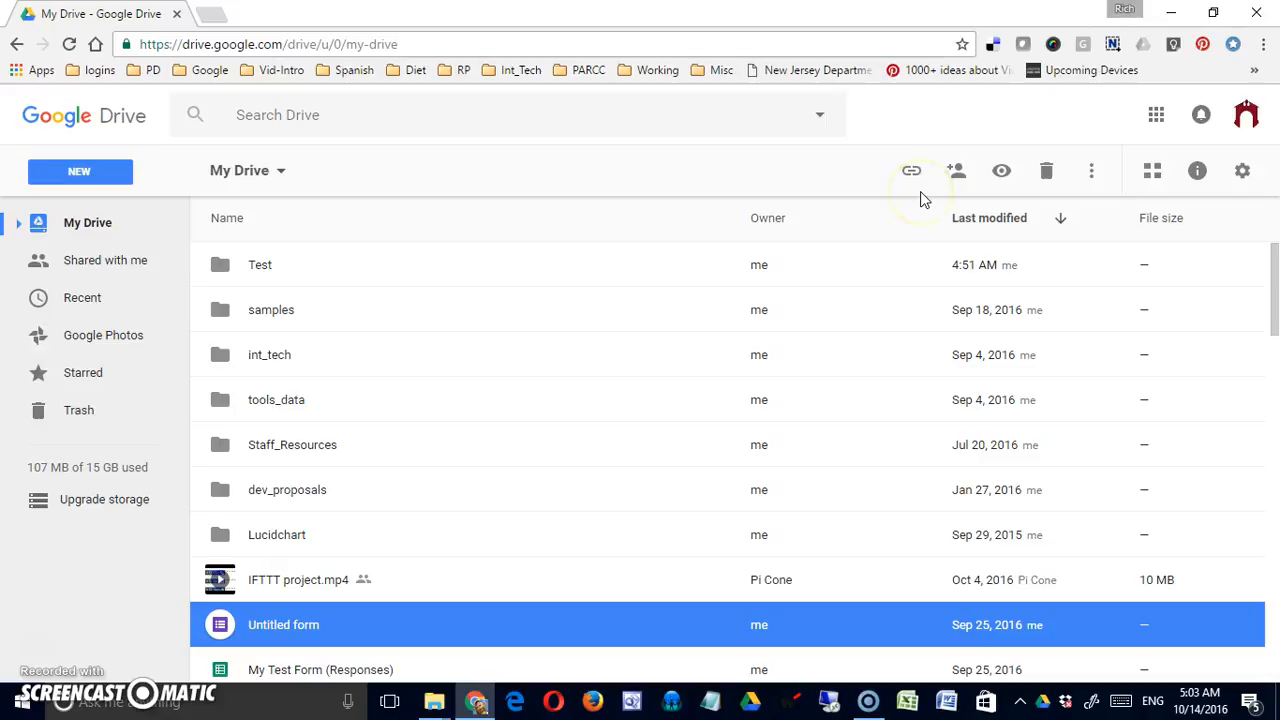
{"action": "right_click", "coordinate": [251, 270]}
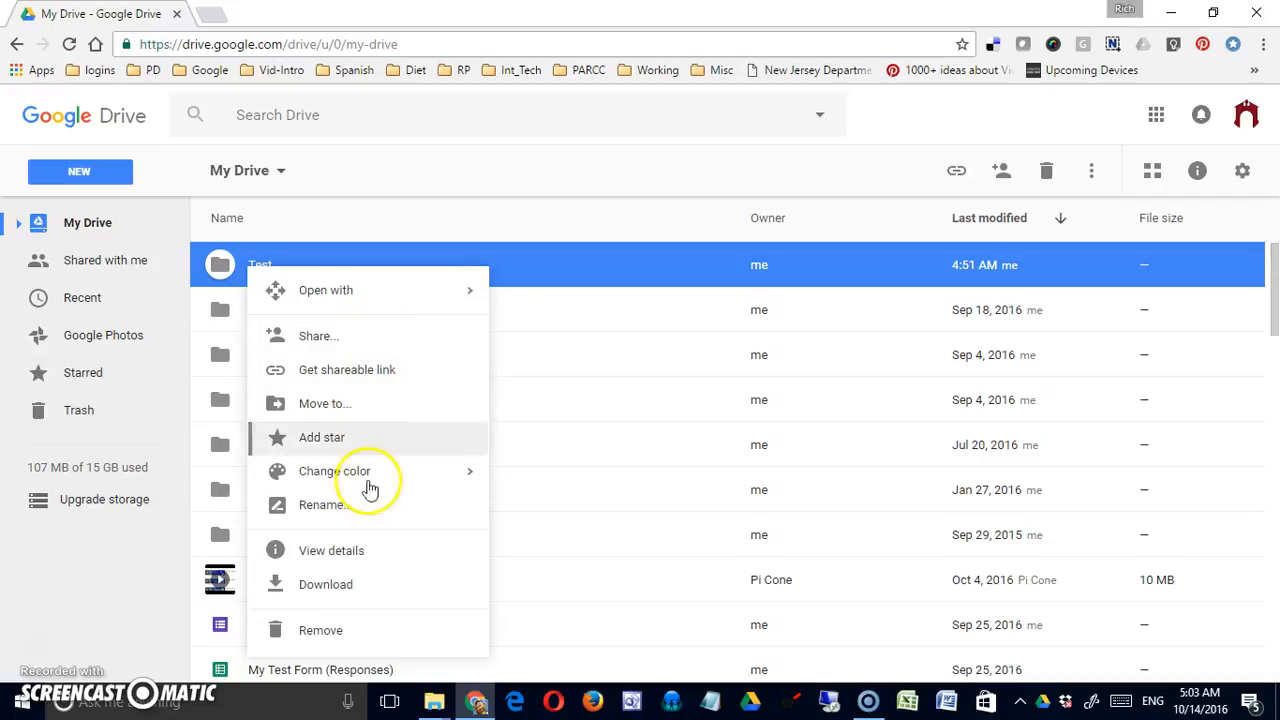
{"action": "left_click", "coordinate": [629, 441]}
{"action": "left_click", "coordinate": [281, 276]}
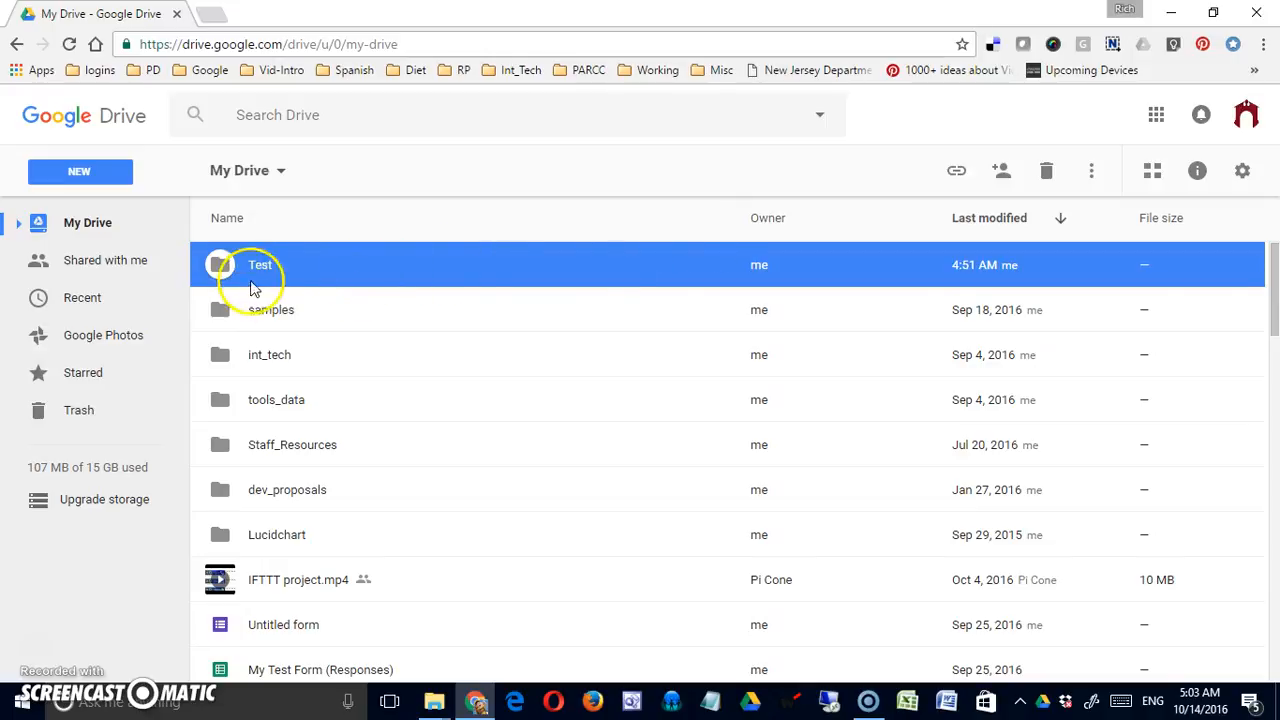
Step: Turn on link sharing for the Test folder, toggle it off and on again, and turn it back off
{"action": "left_click", "coordinate": [958, 172]}
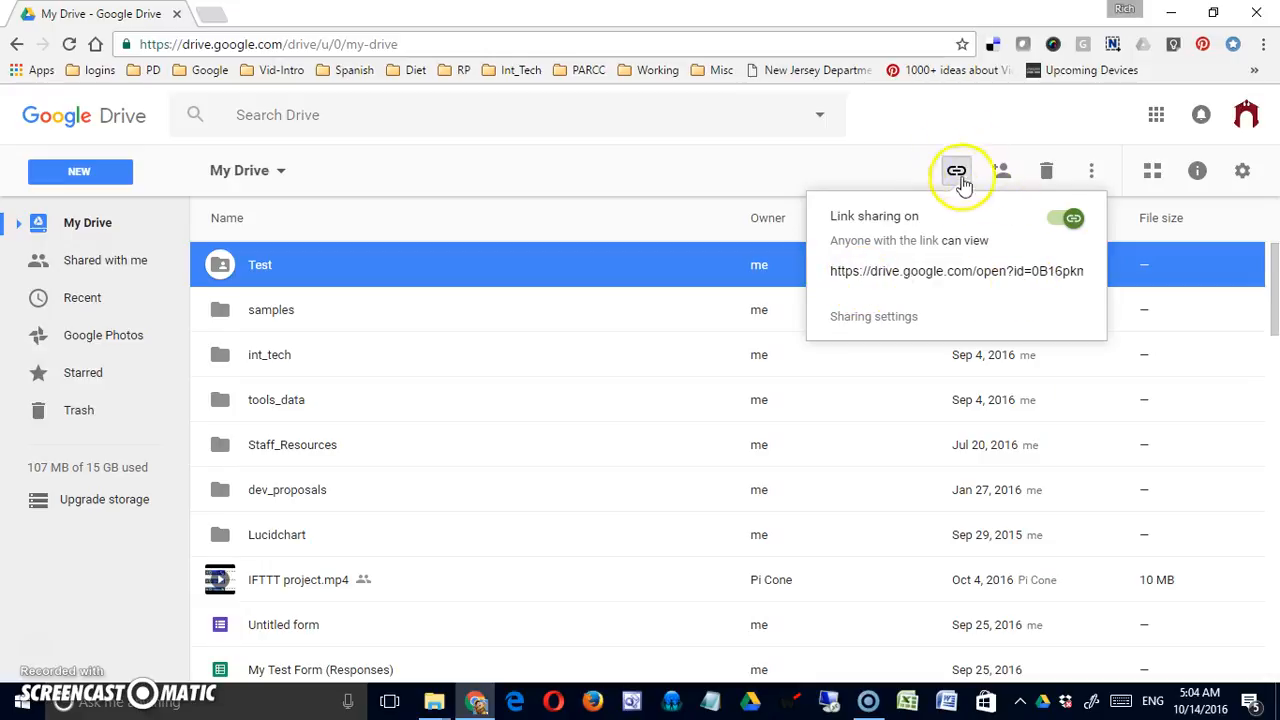
{"action": "left_click", "coordinate": [1060, 221]}
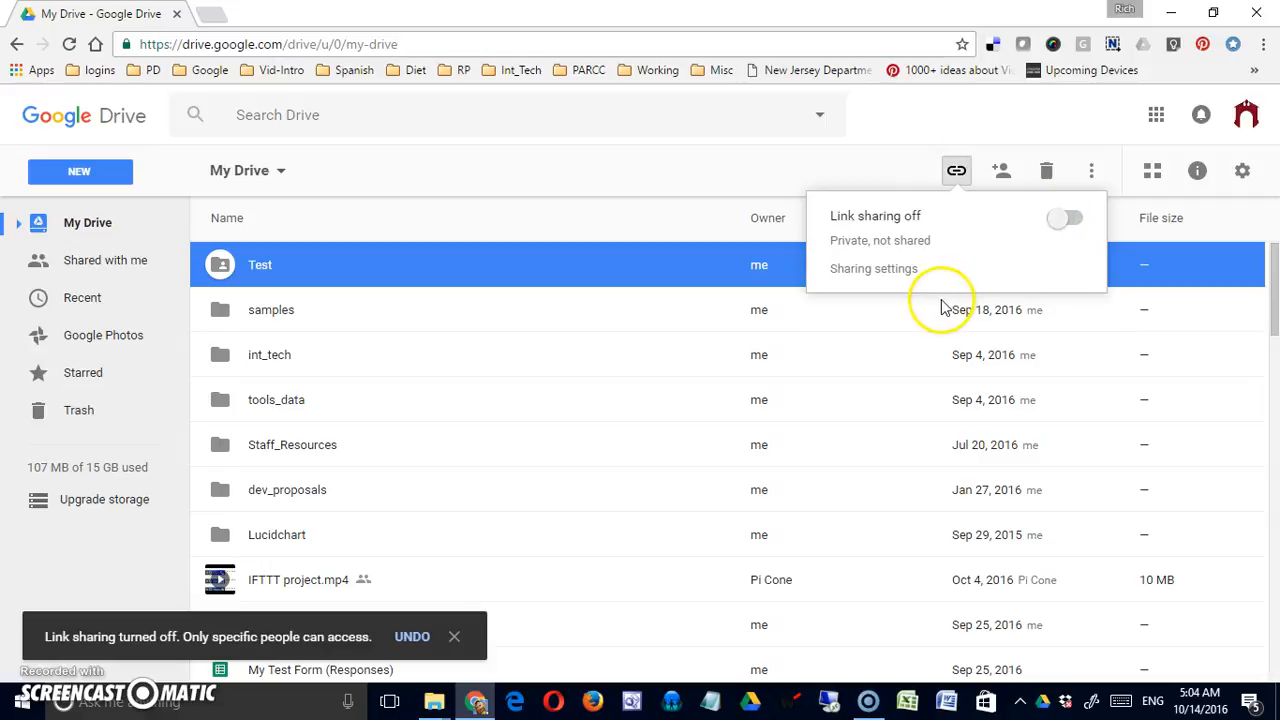
{"action": "left_click", "coordinate": [1077, 224]}
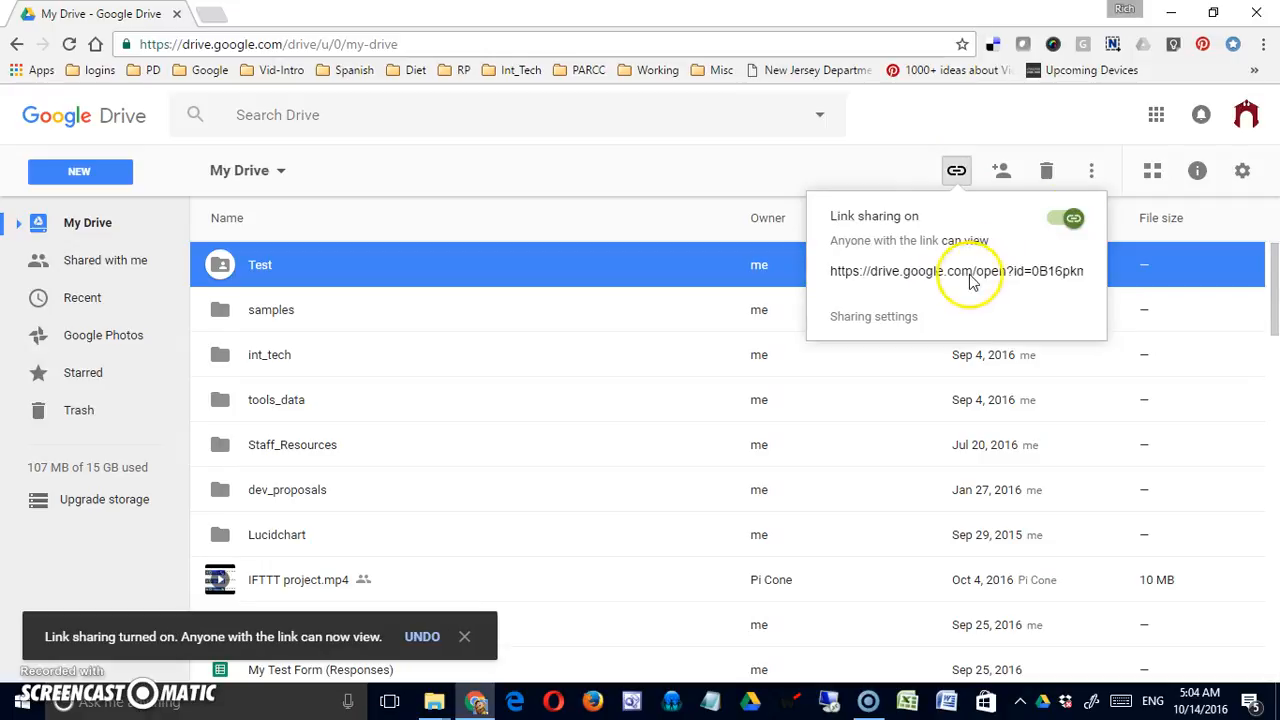
{"action": "left_click", "coordinate": [1060, 223]}
{"action": "left_click", "coordinate": [631, 180]}
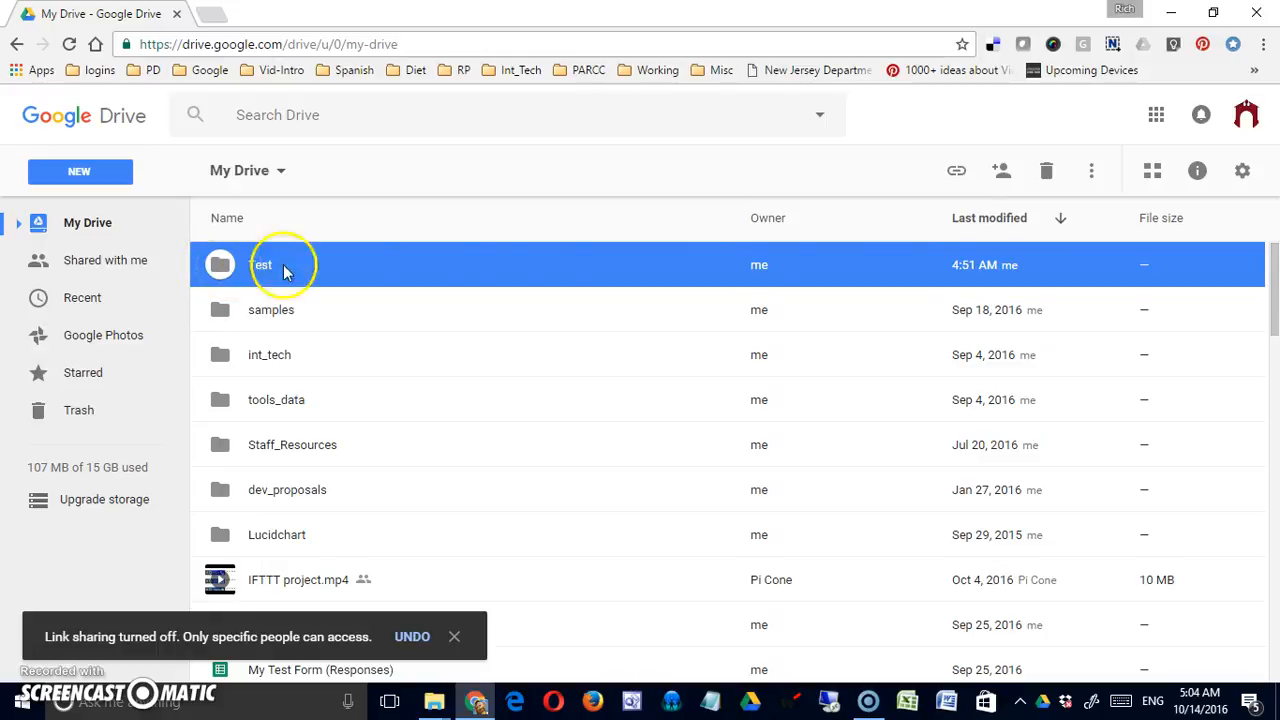
Step: Turn on link sharing for the Test folder and sort the My Drive list by last modified
{"action": "left_click", "coordinate": [957, 172]}
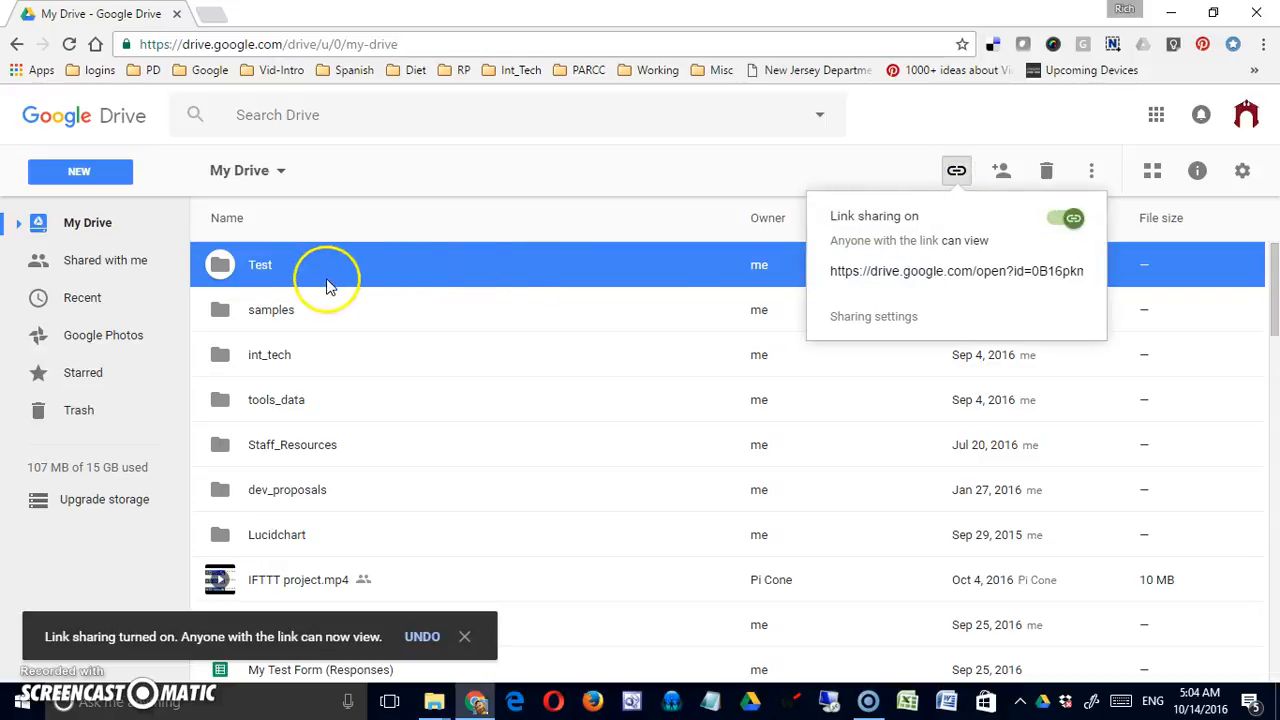
{"action": "left_click", "coordinate": [440, 230]}
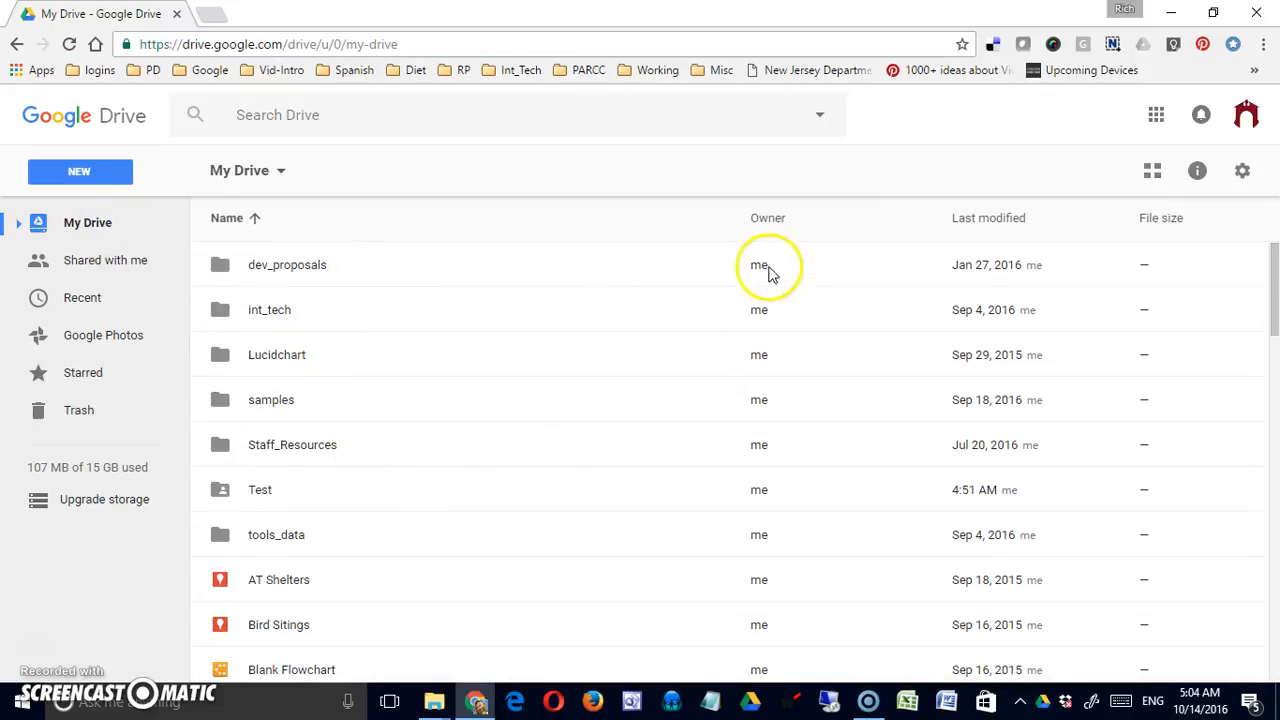
{"action": "left_click", "coordinate": [985, 225]}
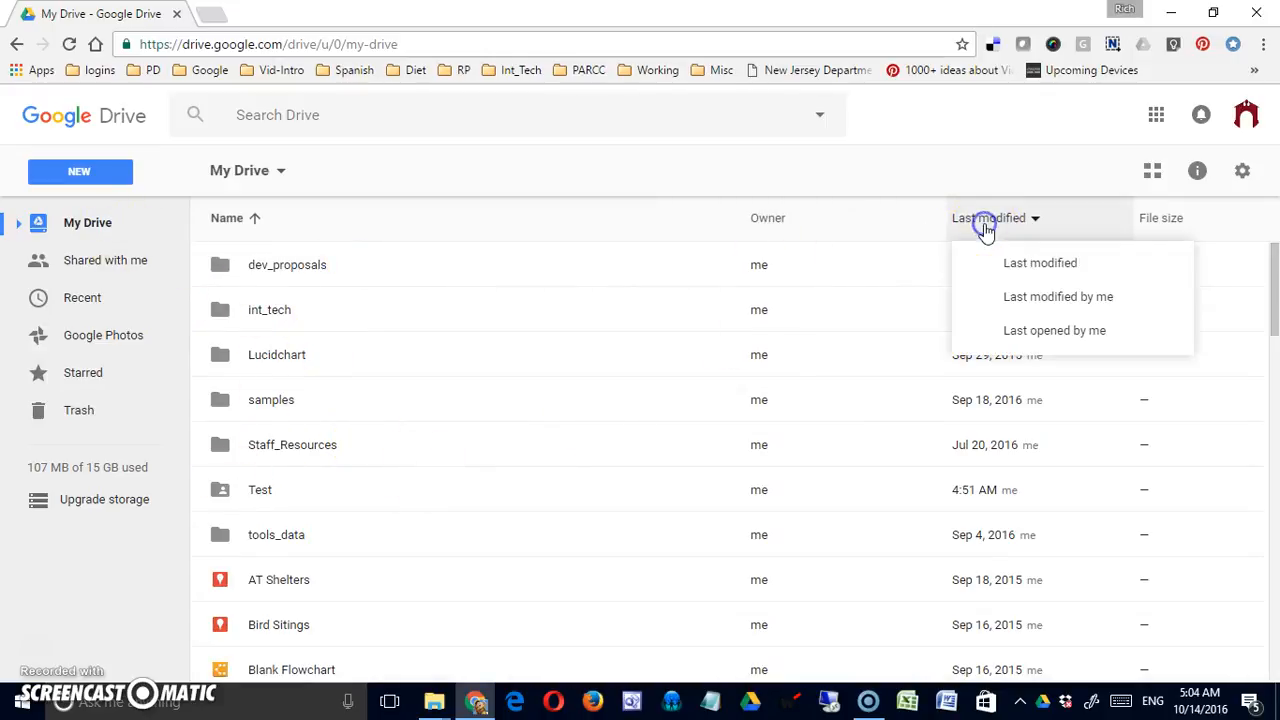
{"action": "left_click", "coordinate": [1023, 266]}
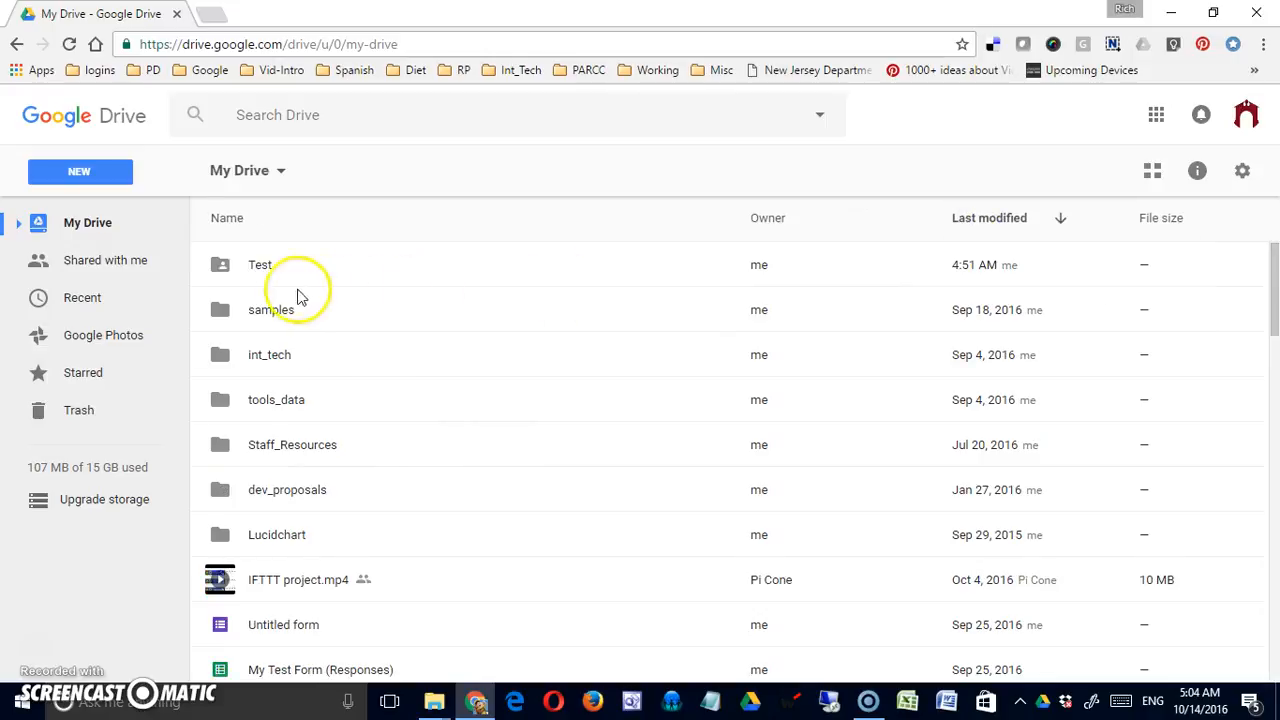
Step: Copy the Test folder's shareable link to the clipboard and turn off its link sharing
{"action": "left_click", "coordinate": [223, 264]}
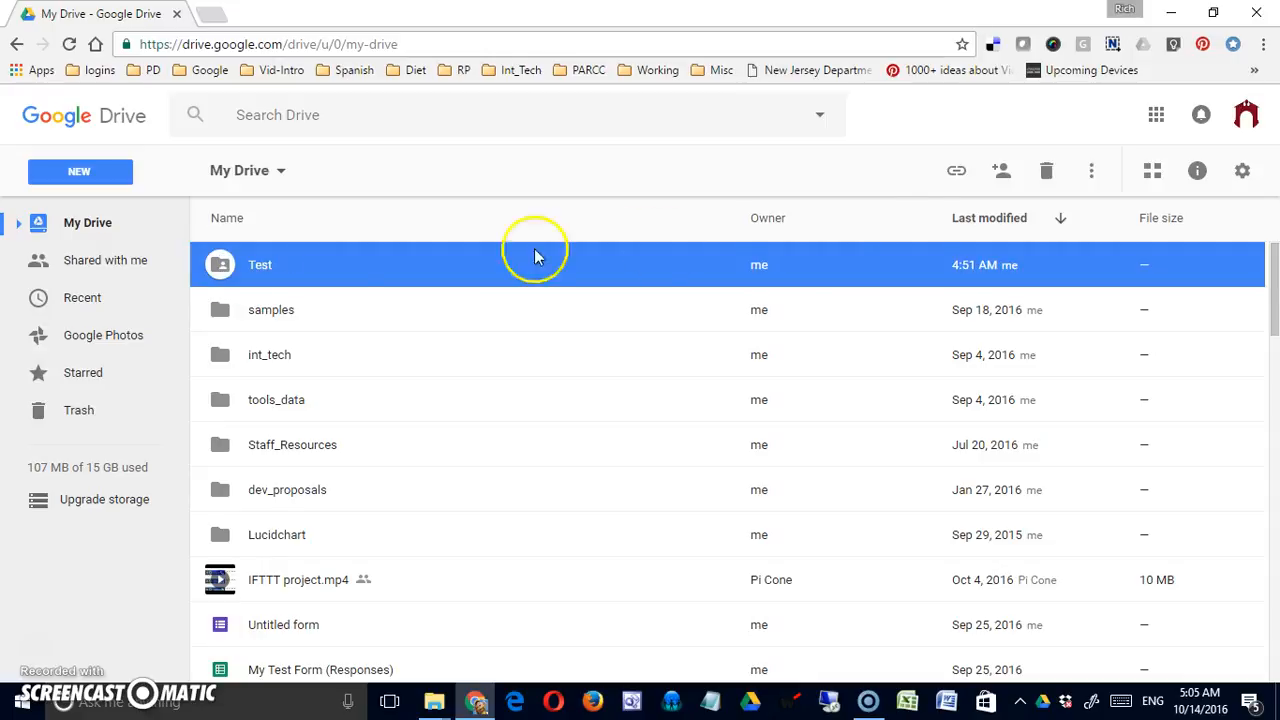
{"action": "left_click", "coordinate": [957, 170]}
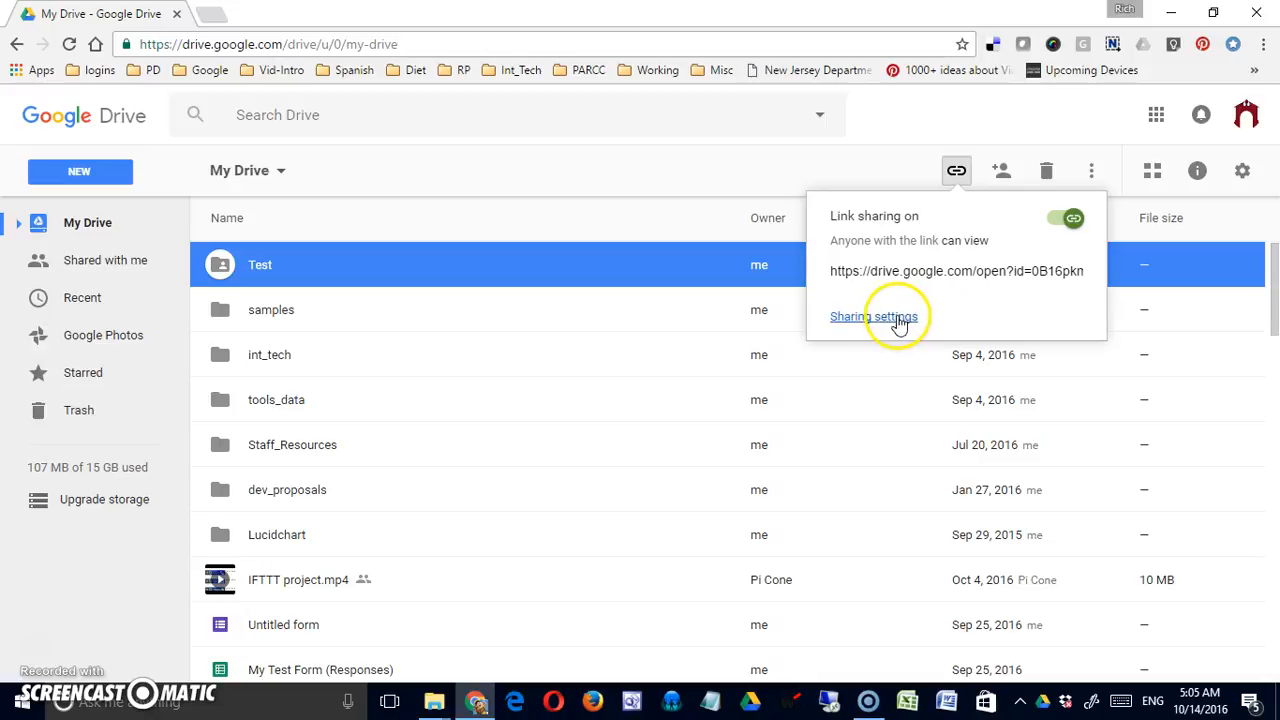
{"action": "left_click", "coordinate": [836, 176]}
{"action": "left_click", "coordinate": [957, 171]}
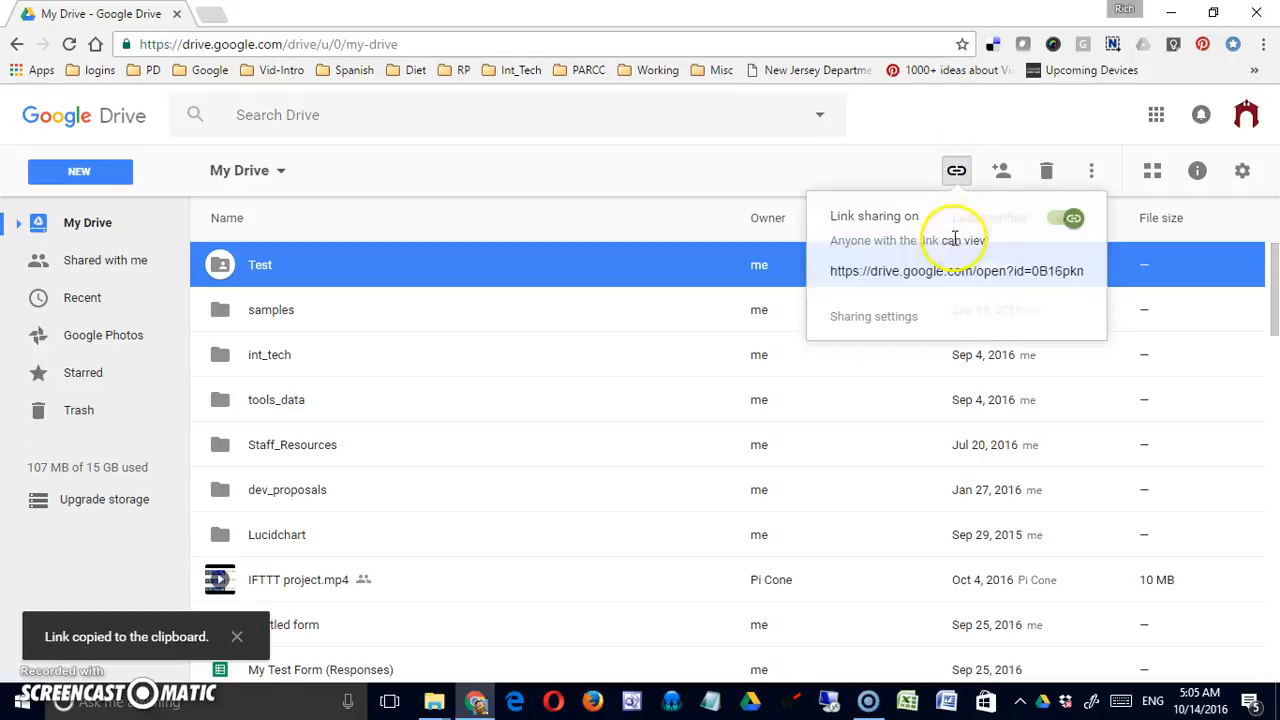
{"action": "left_click", "coordinate": [1068, 218]}
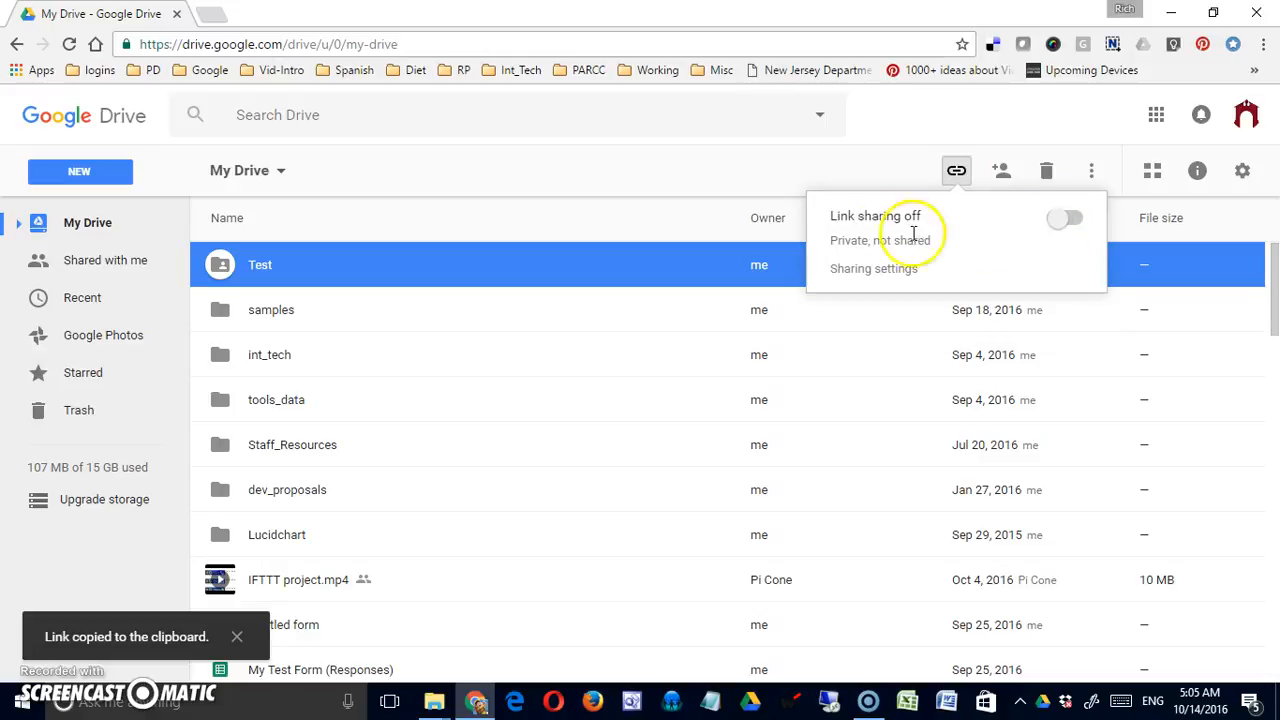
{"action": "left_click", "coordinate": [755, 190]}
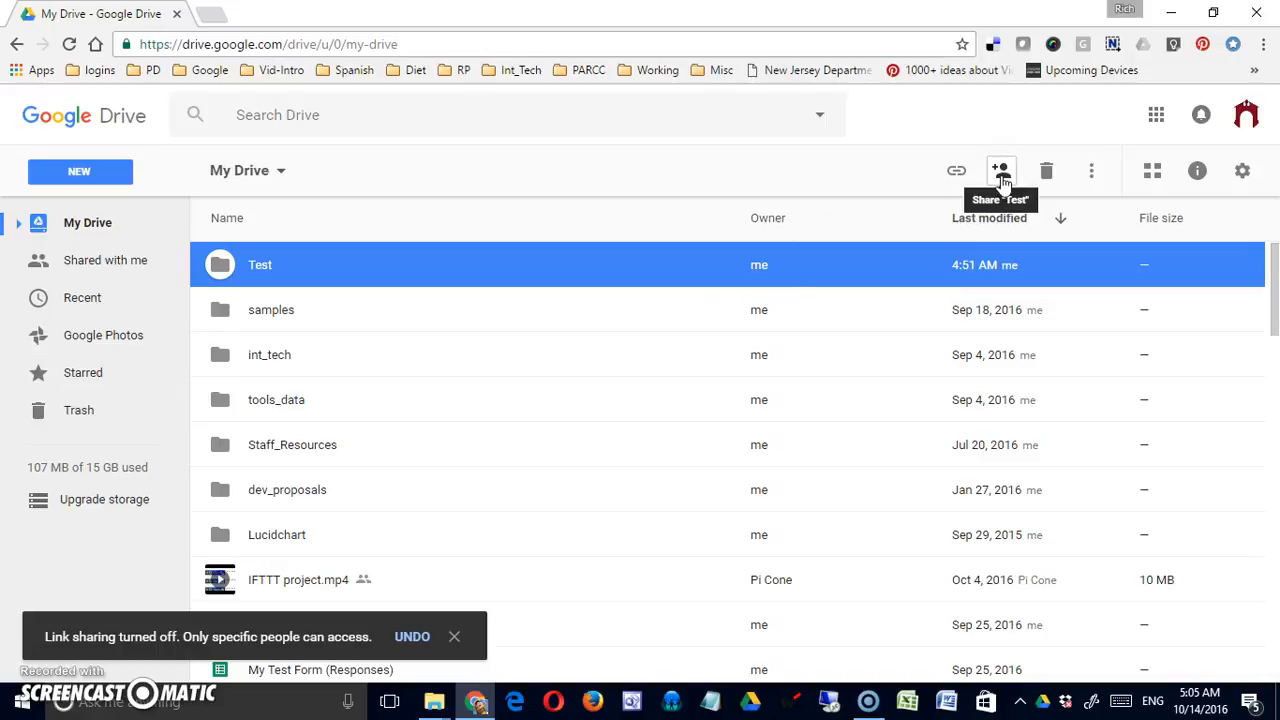
Step: View the options for sharing the Test folder with other people and close them without adding anyone
{"action": "left_click", "coordinate": [1001, 175]}
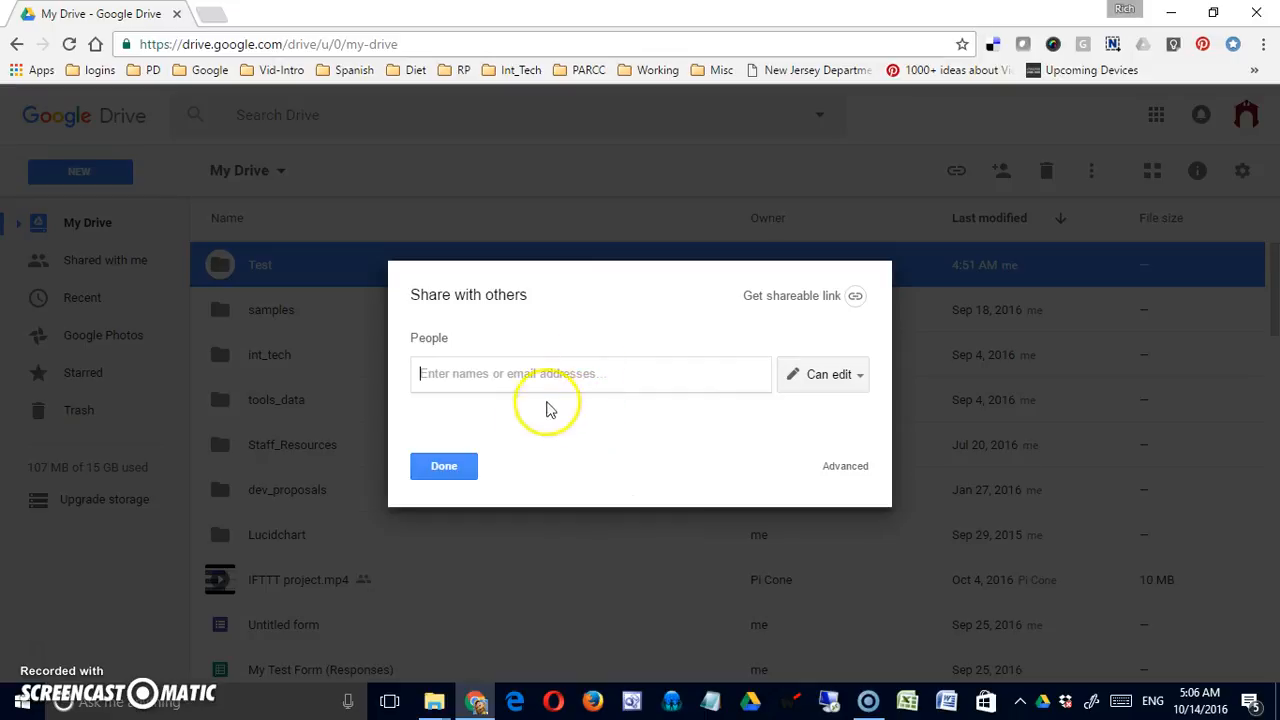
{"action": "left_click", "coordinate": [462, 466]}
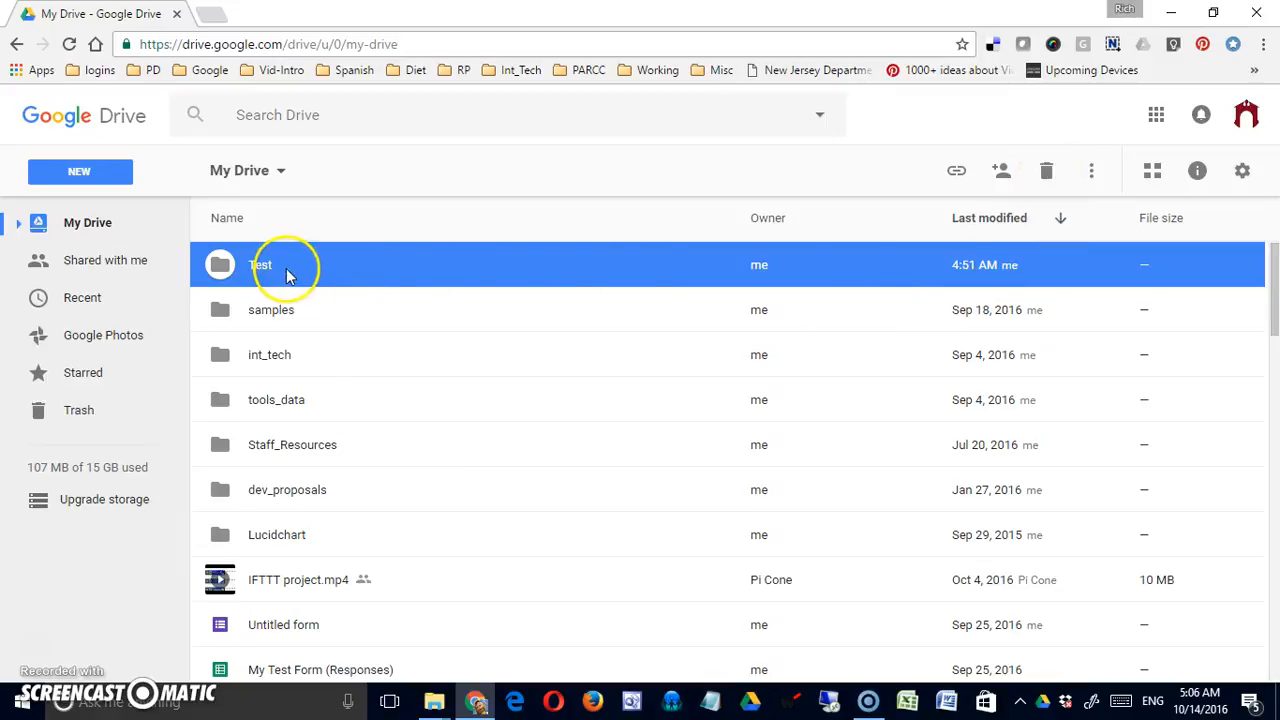
Step: Remove the Test folder from My Drive and sort the Trash contents by last modified
{"action": "left_click", "coordinate": [1041, 184]}
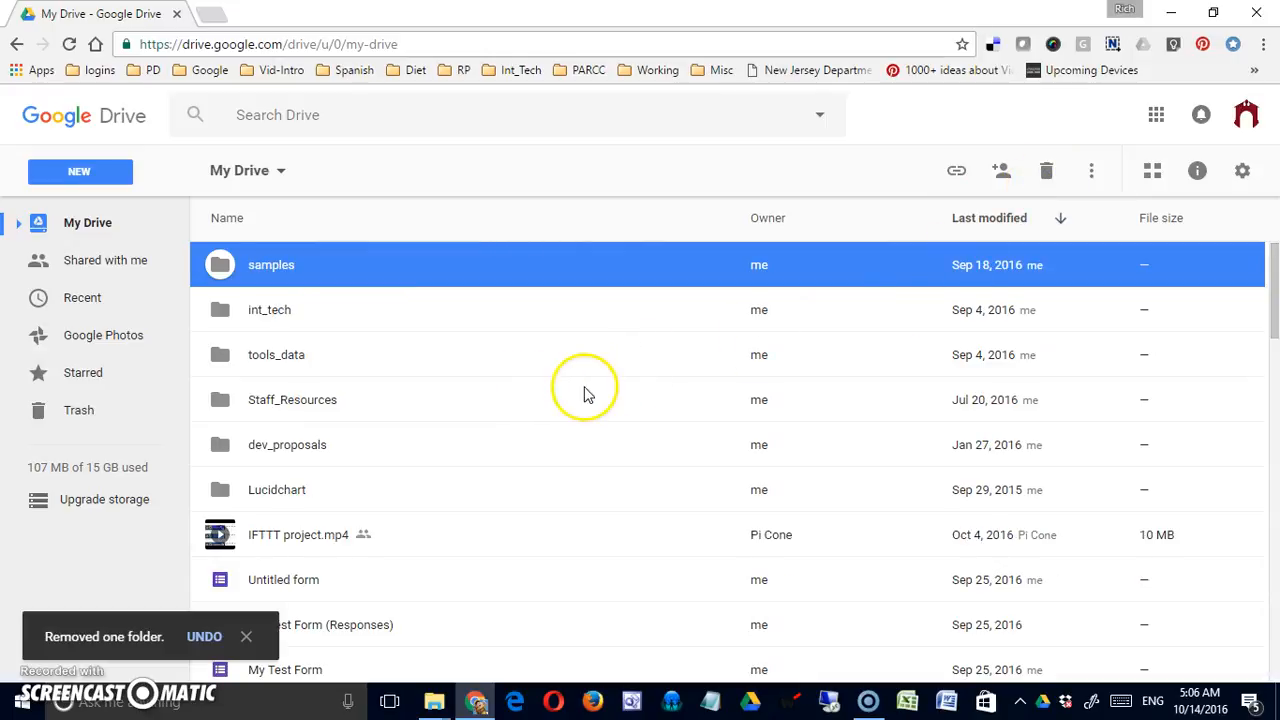
{"action": "left_click", "coordinate": [89, 415]}
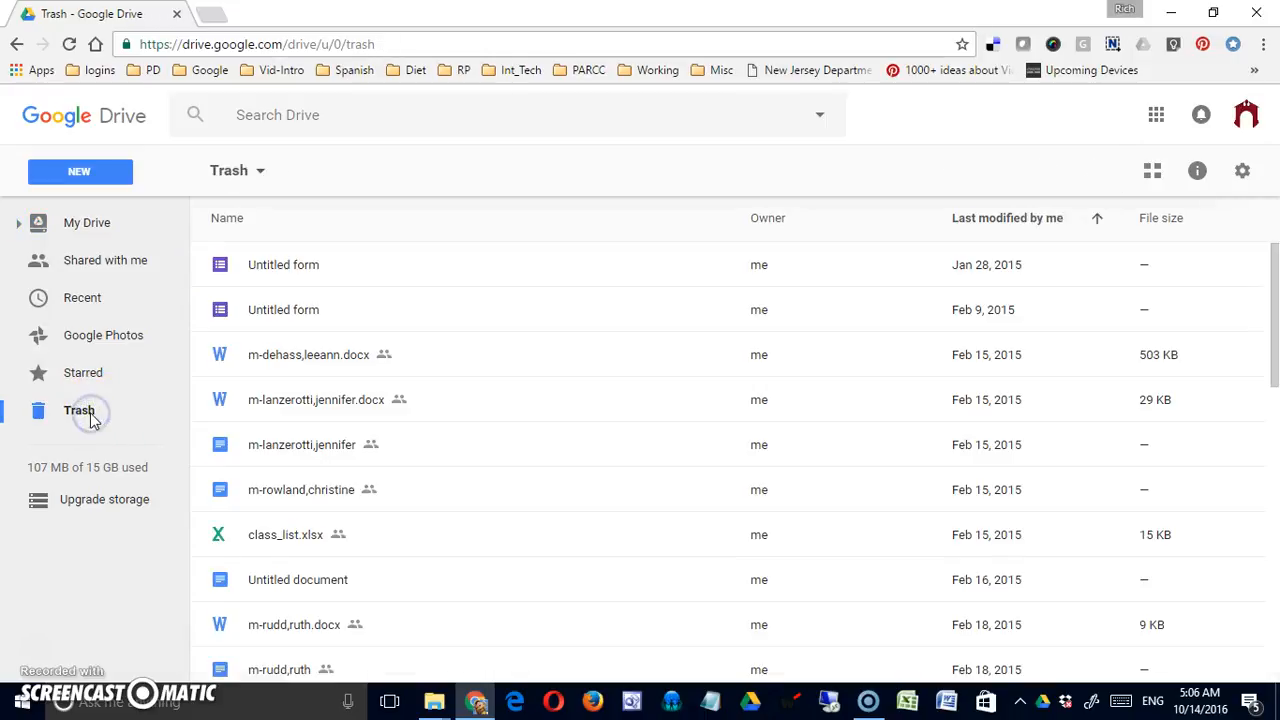
{"action": "left_click", "coordinate": [975, 218]}
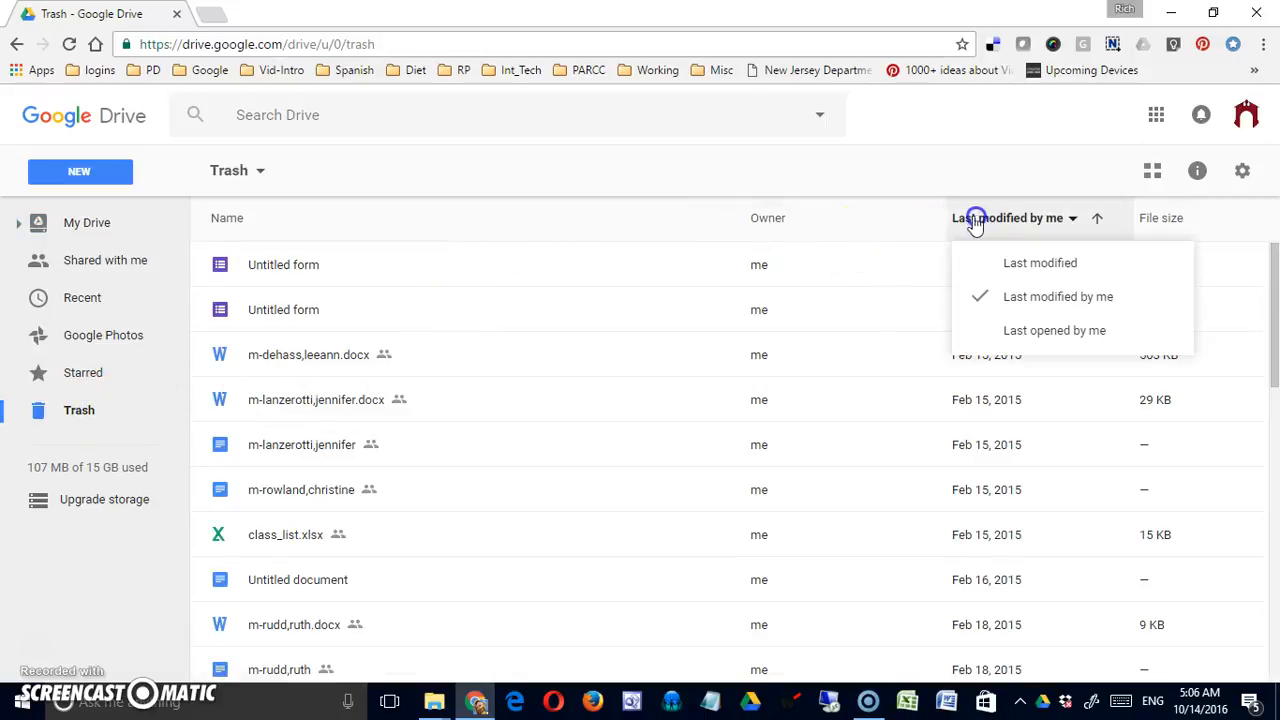
{"action": "left_click", "coordinate": [1058, 266]}
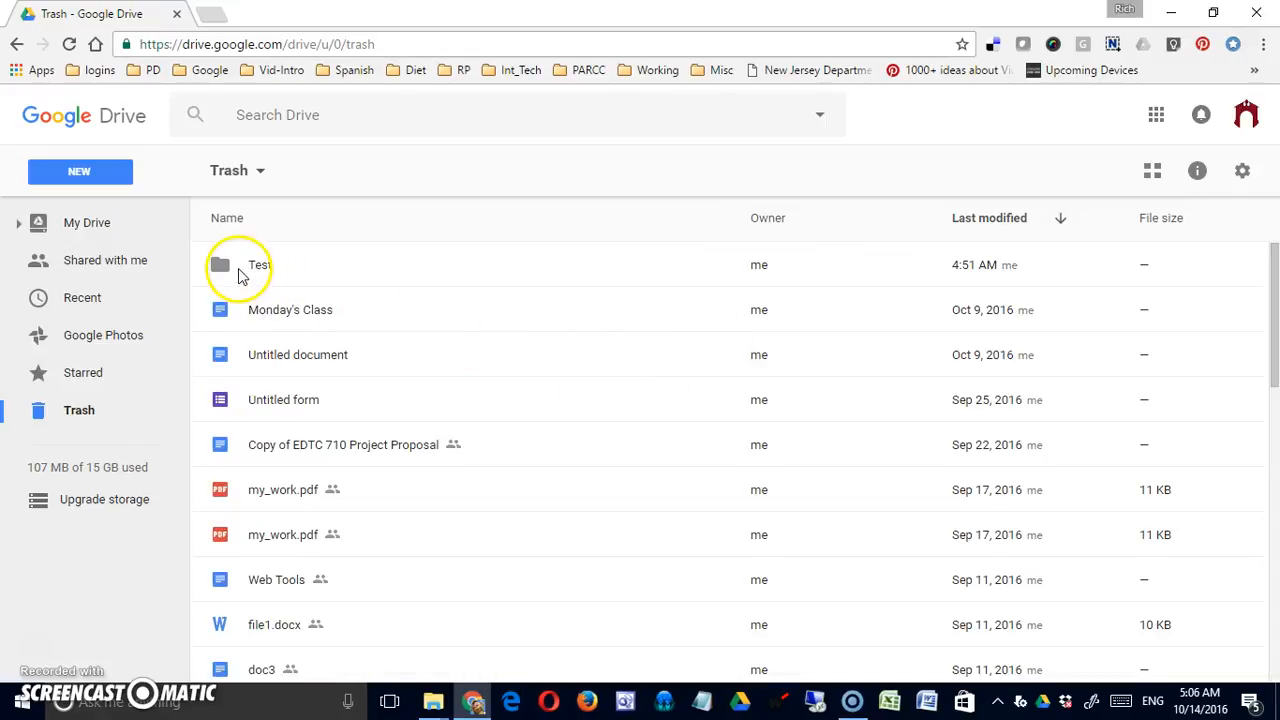
Step: Restore the Test folder from the Trash and return to My Drive
{"action": "right_click", "coordinate": [238, 268]}
{"action": "left_click", "coordinate": [227, 272]}
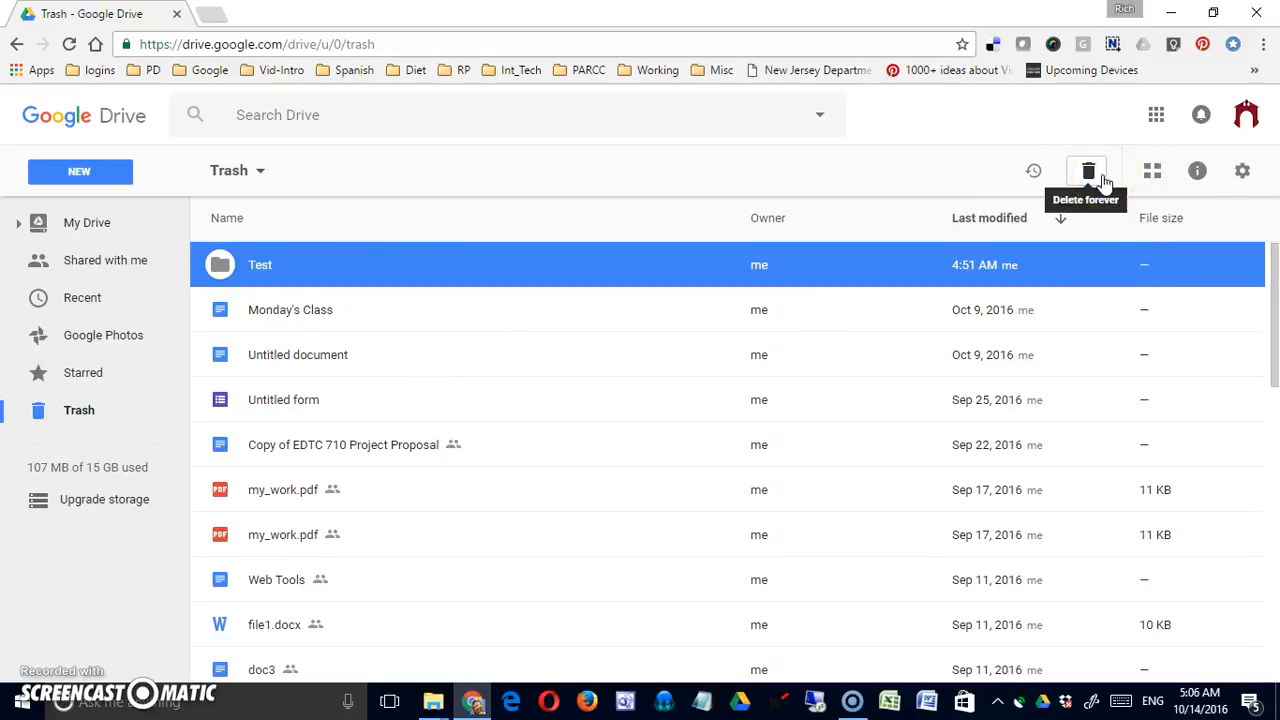
{"action": "left_click", "coordinate": [1037, 173]}
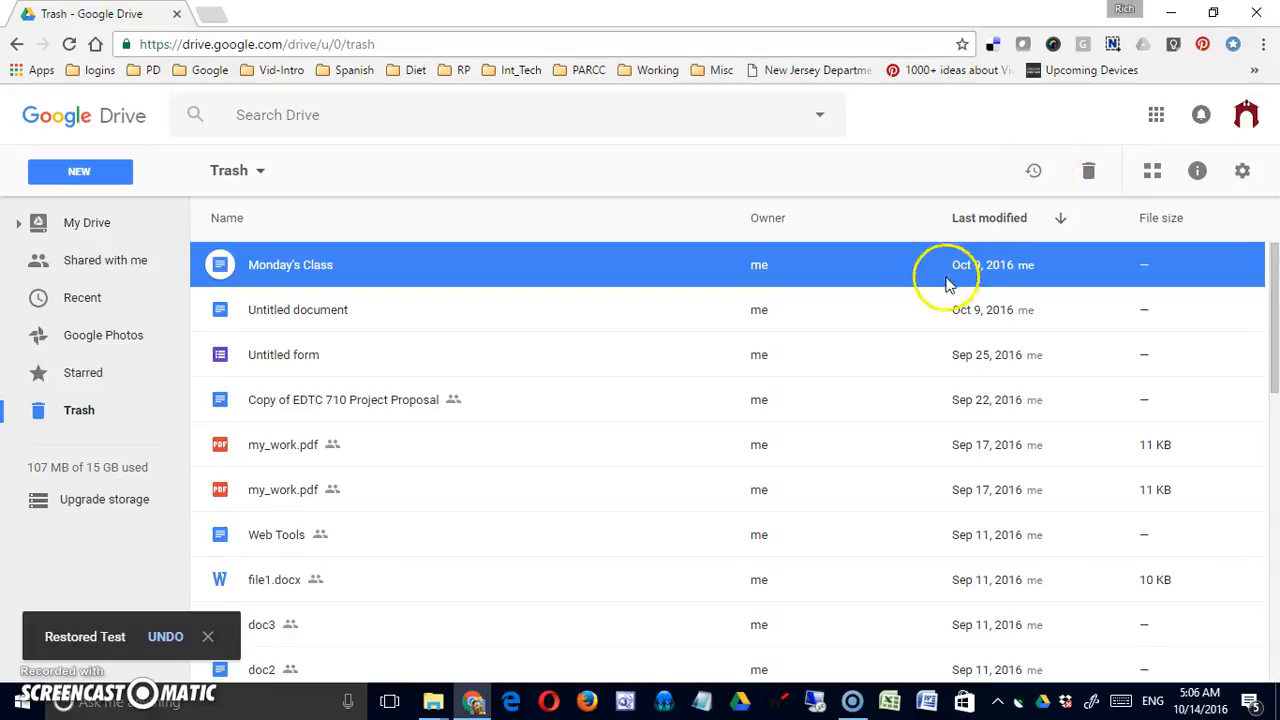
{"action": "right_click", "coordinate": [293, 272]}
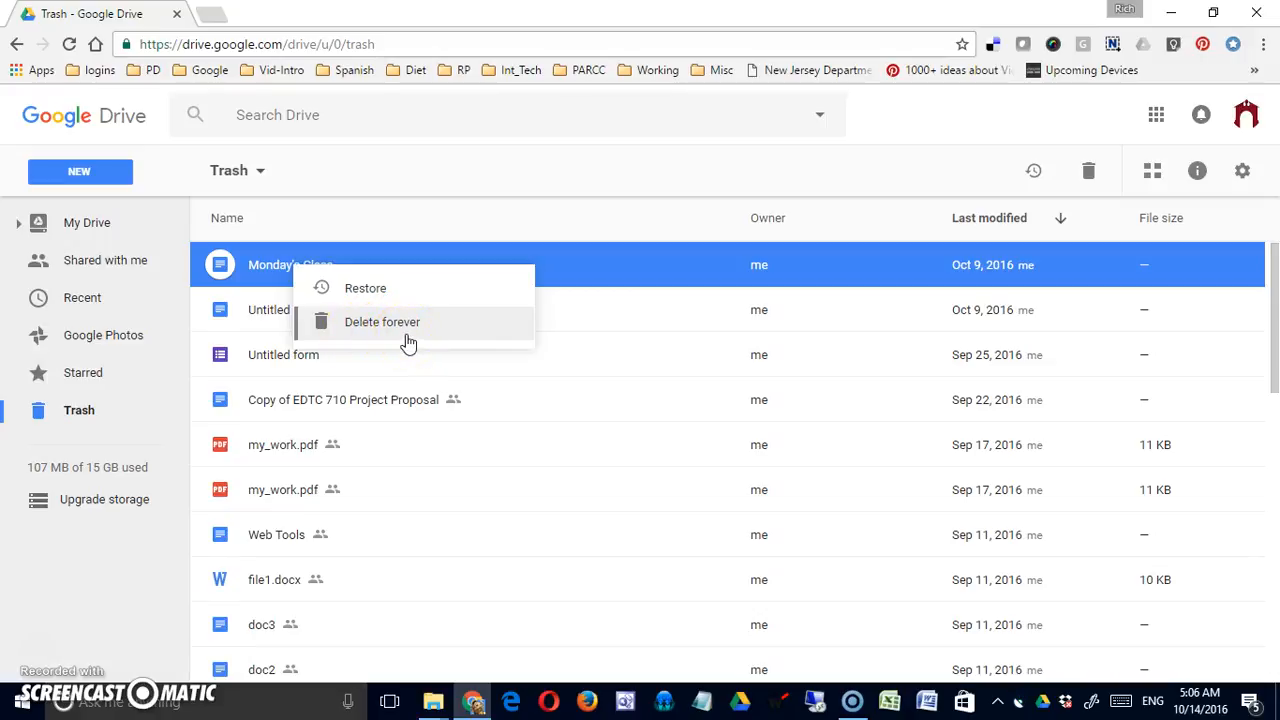
{"action": "left_click", "coordinate": [100, 224]}
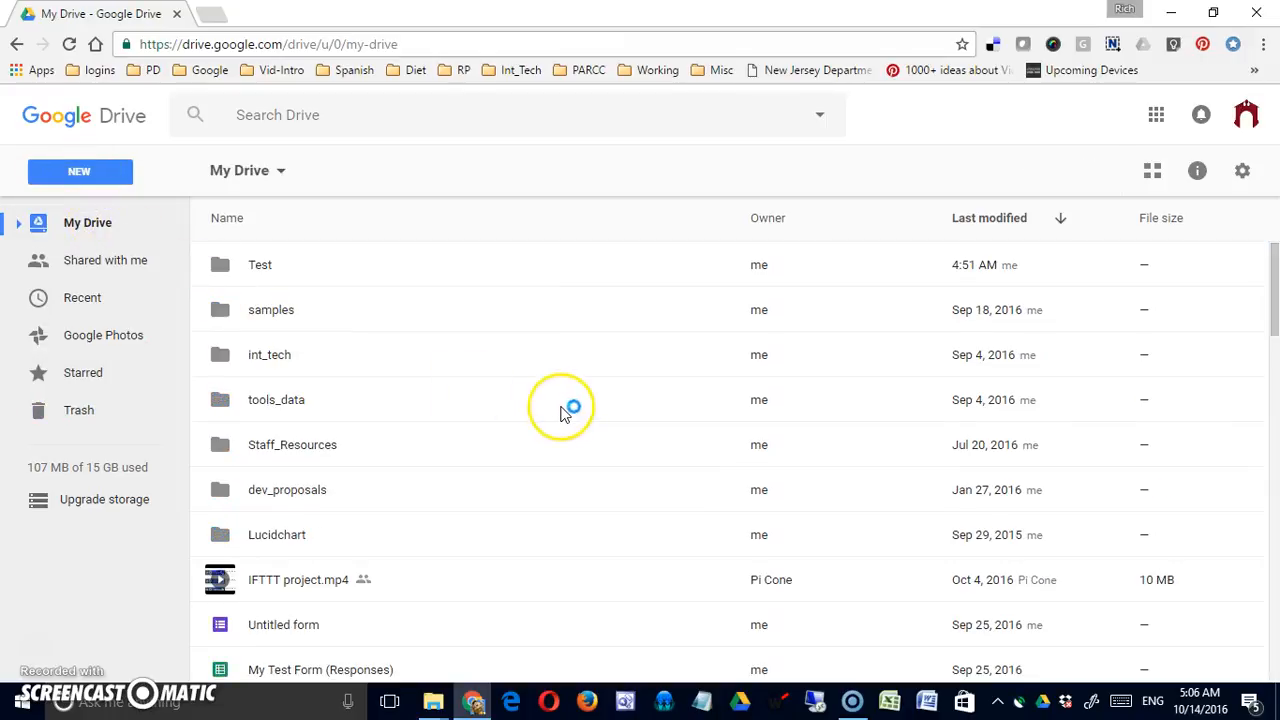
Step: Add a star to the Test folder and view the list of starred items
{"action": "left_click", "coordinate": [421, 268]}
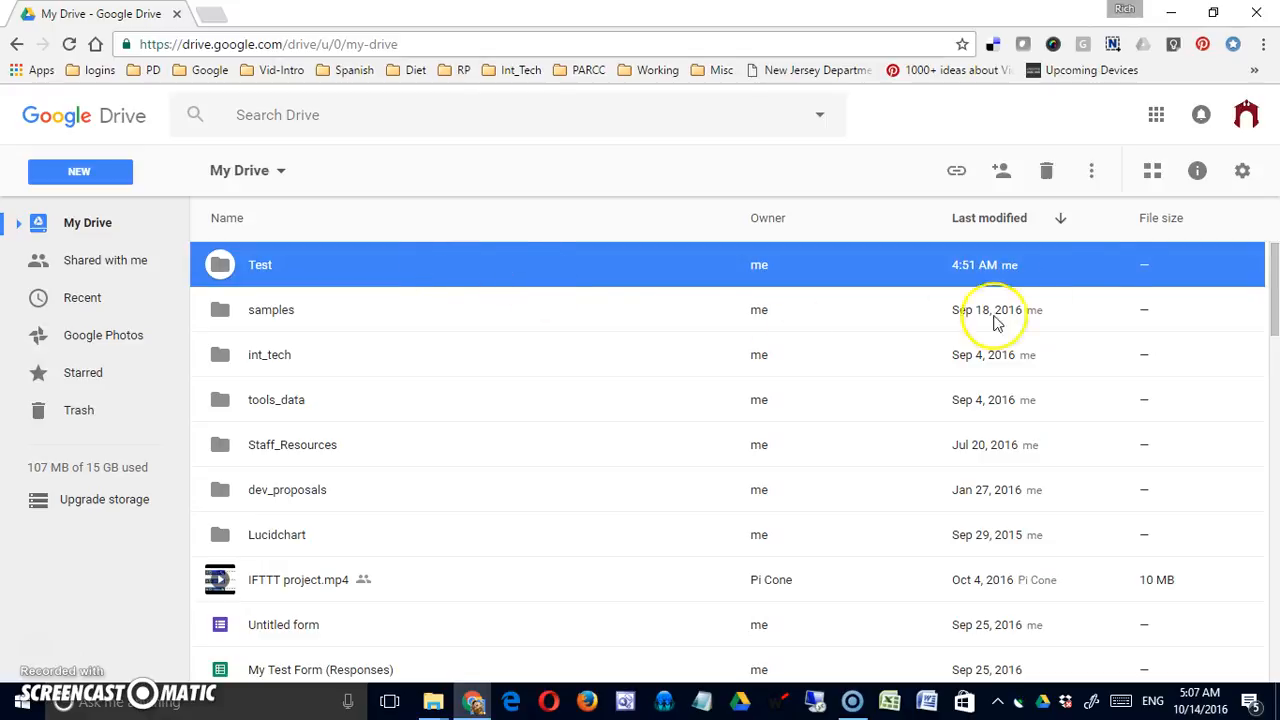
{"action": "left_click", "coordinate": [1094, 174]}
{"action": "left_click", "coordinate": [1087, 204]}
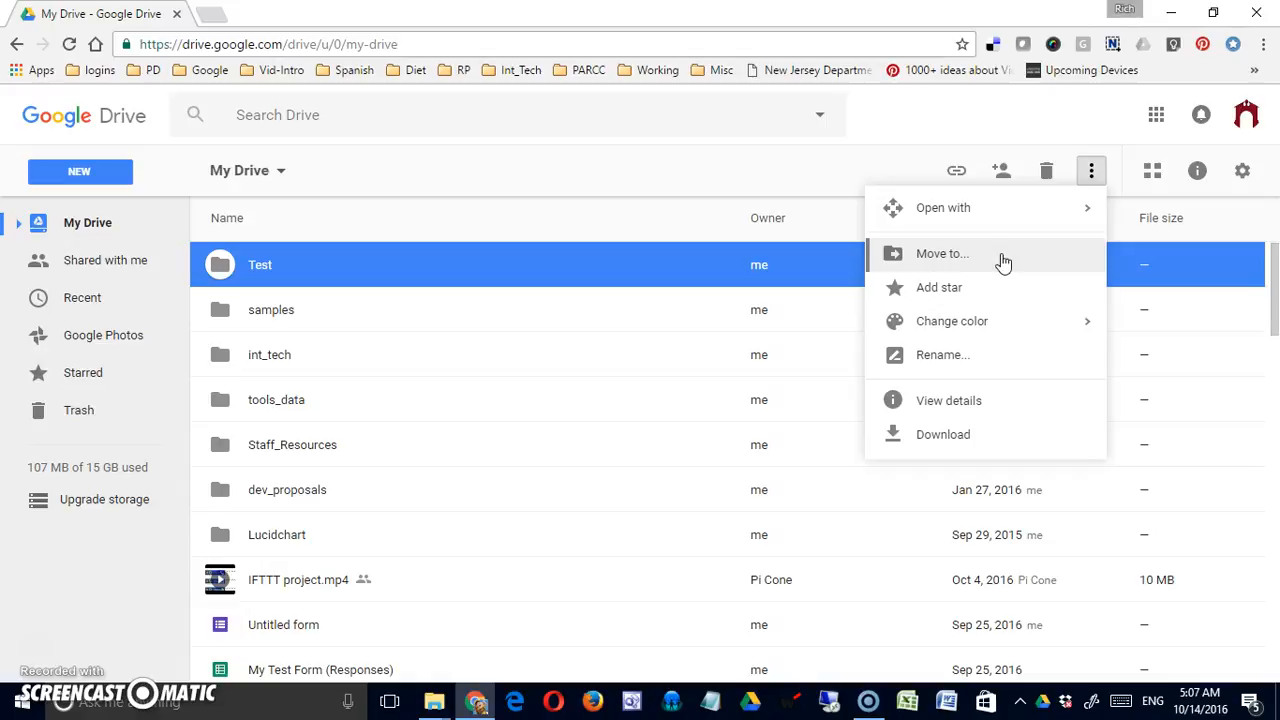
{"action": "left_click", "coordinate": [960, 300]}
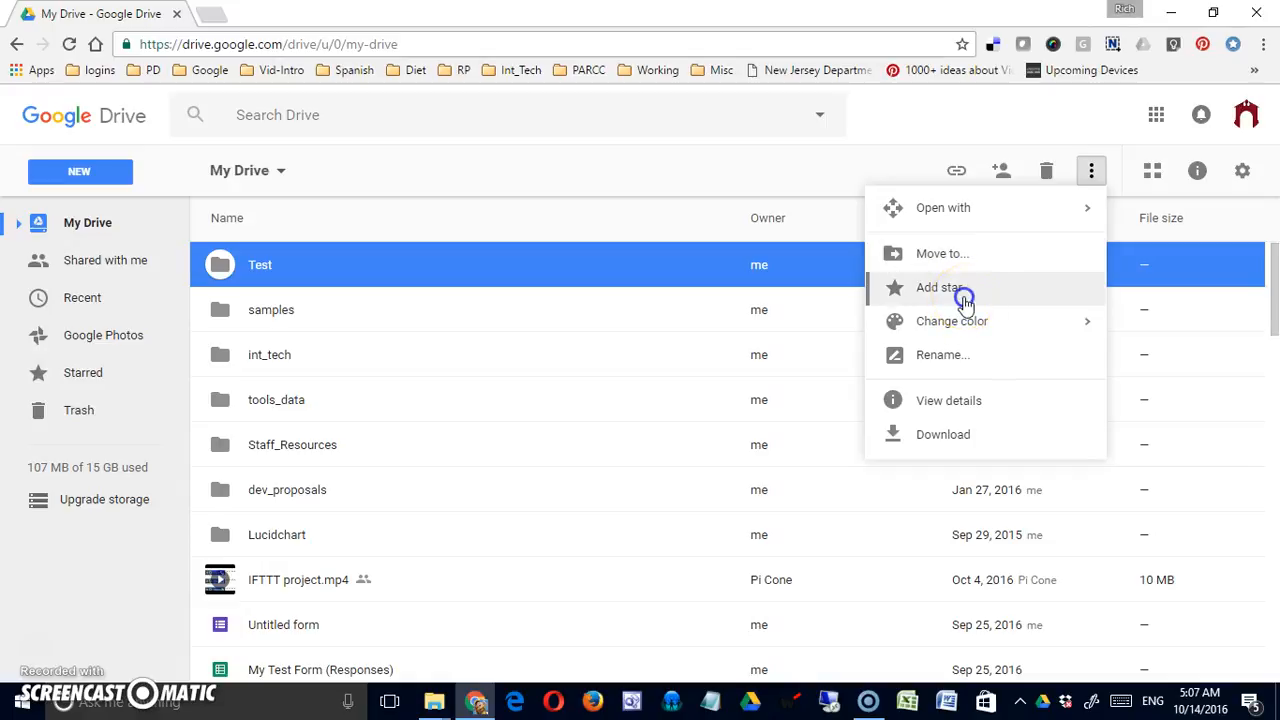
{"action": "left_click", "coordinate": [962, 300]}
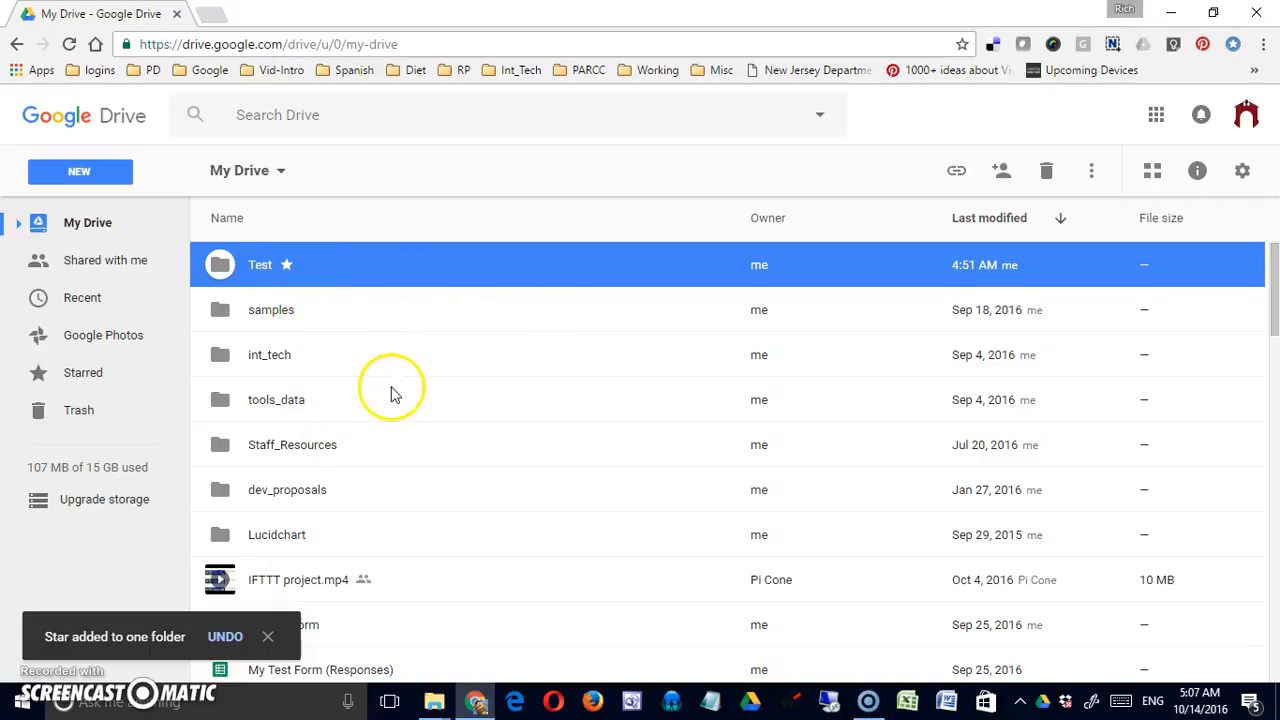
{"action": "left_click", "coordinate": [72, 380]}
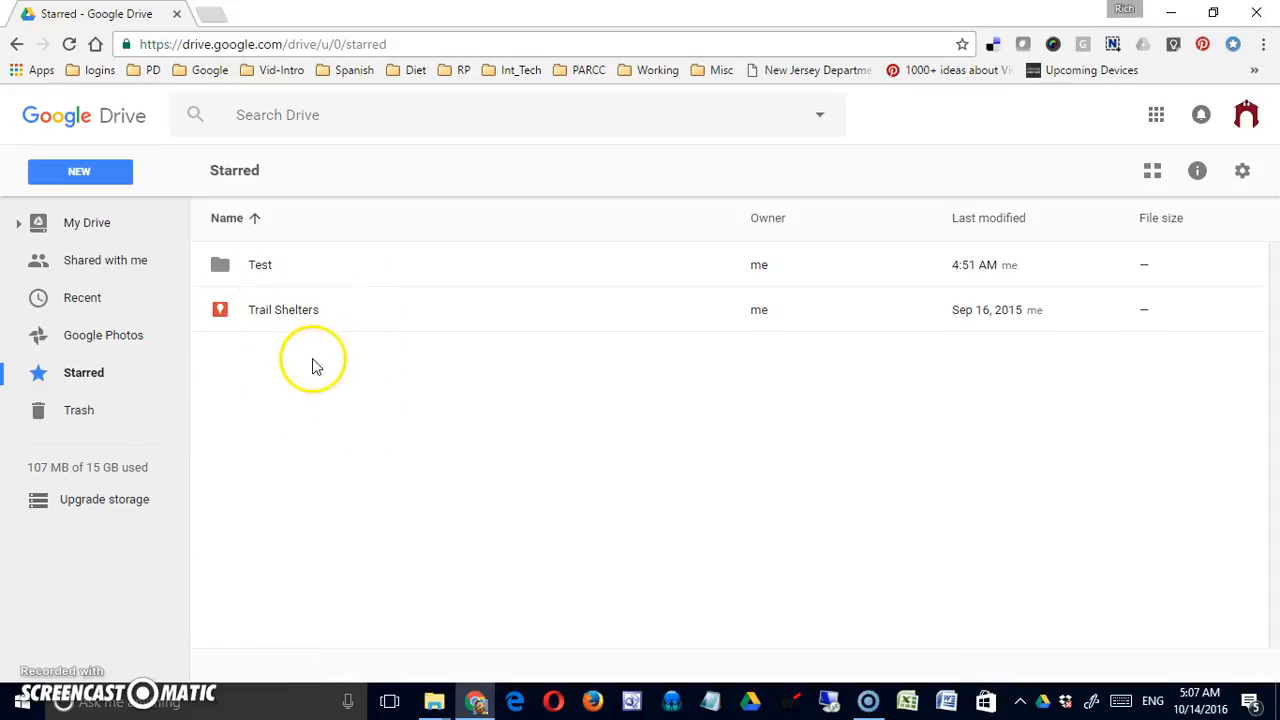
Step: Return to My Drive and remove the star from the Test folder
{"action": "left_click", "coordinate": [75, 228]}
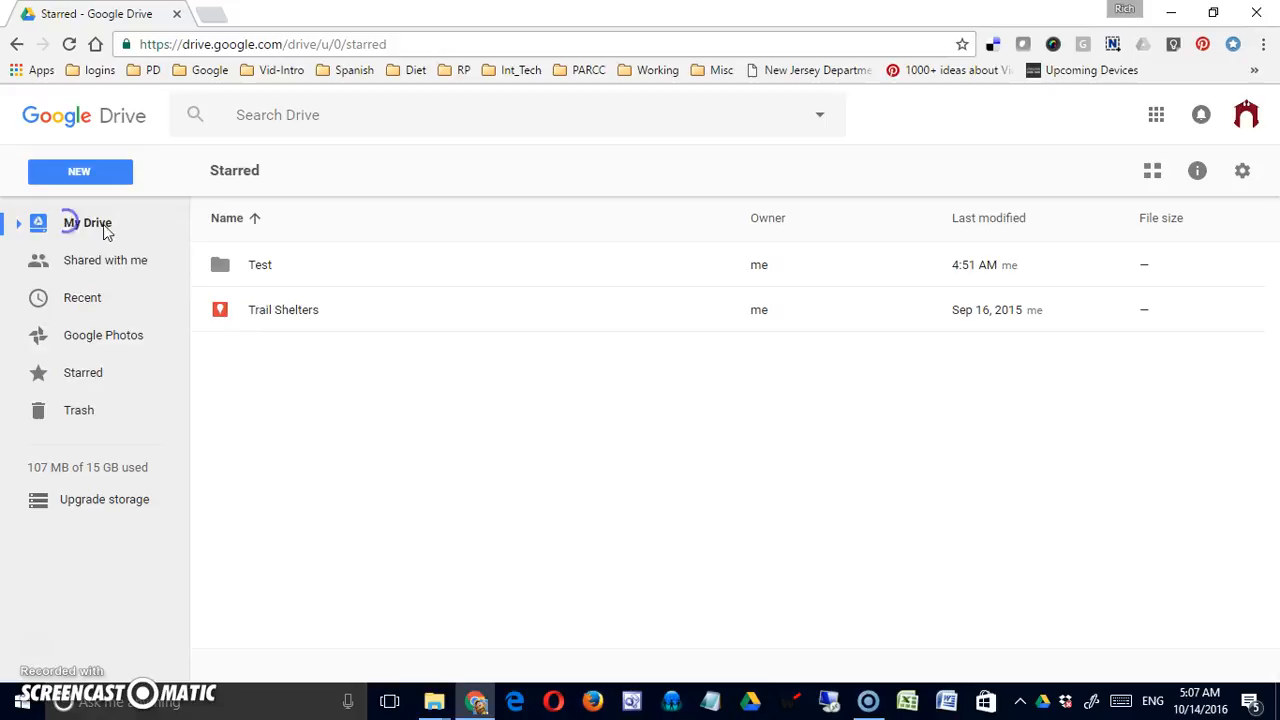
{"action": "left_click", "coordinate": [312, 275]}
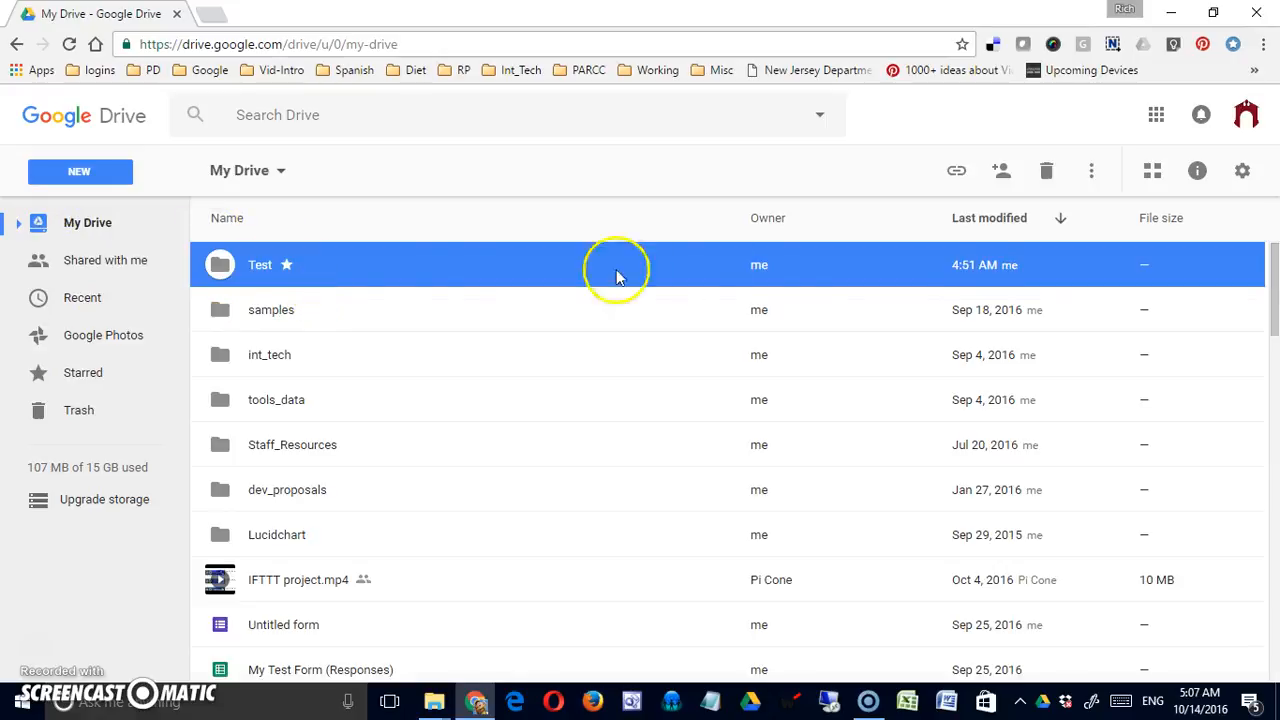
{"action": "left_click", "coordinate": [1091, 171]}
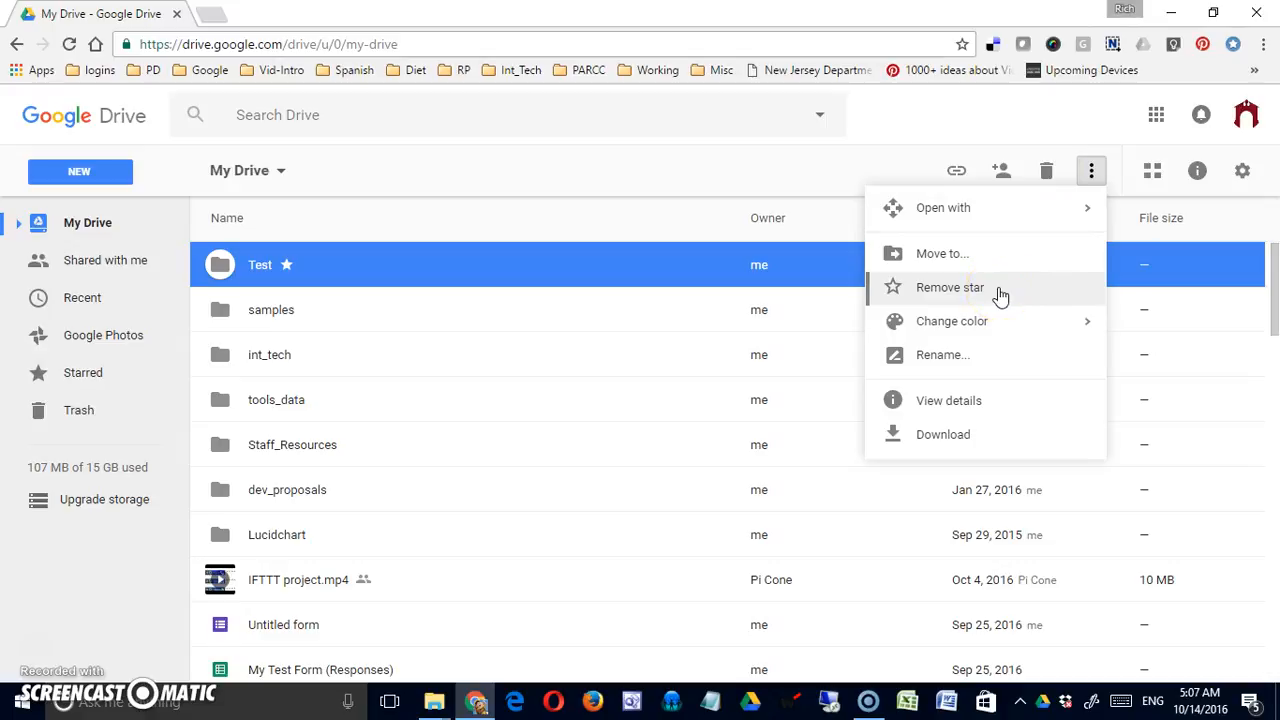
{"action": "left_click", "coordinate": [1000, 290]}
Step: Change the color of the Test folder to dark green and deselect it to see the new color
{"action": "left_click", "coordinate": [1089, 176]}
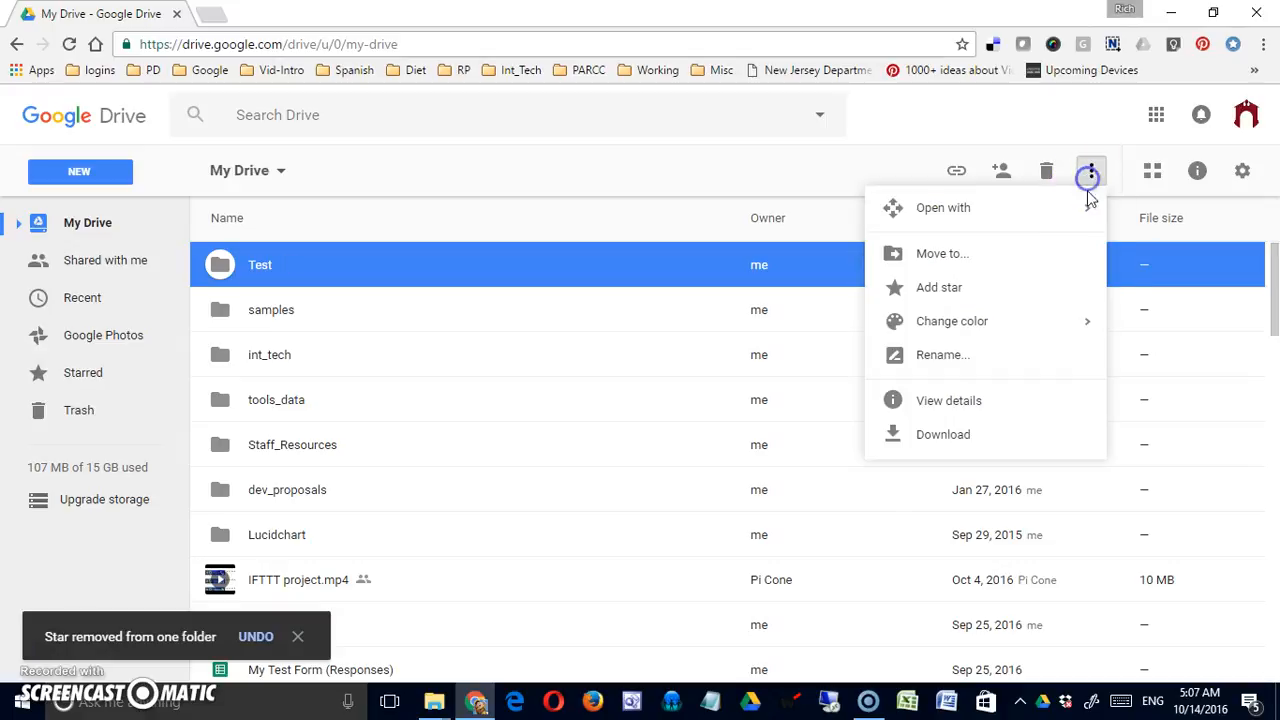
{"action": "mouse_move", "coordinate": [1098, 322]}
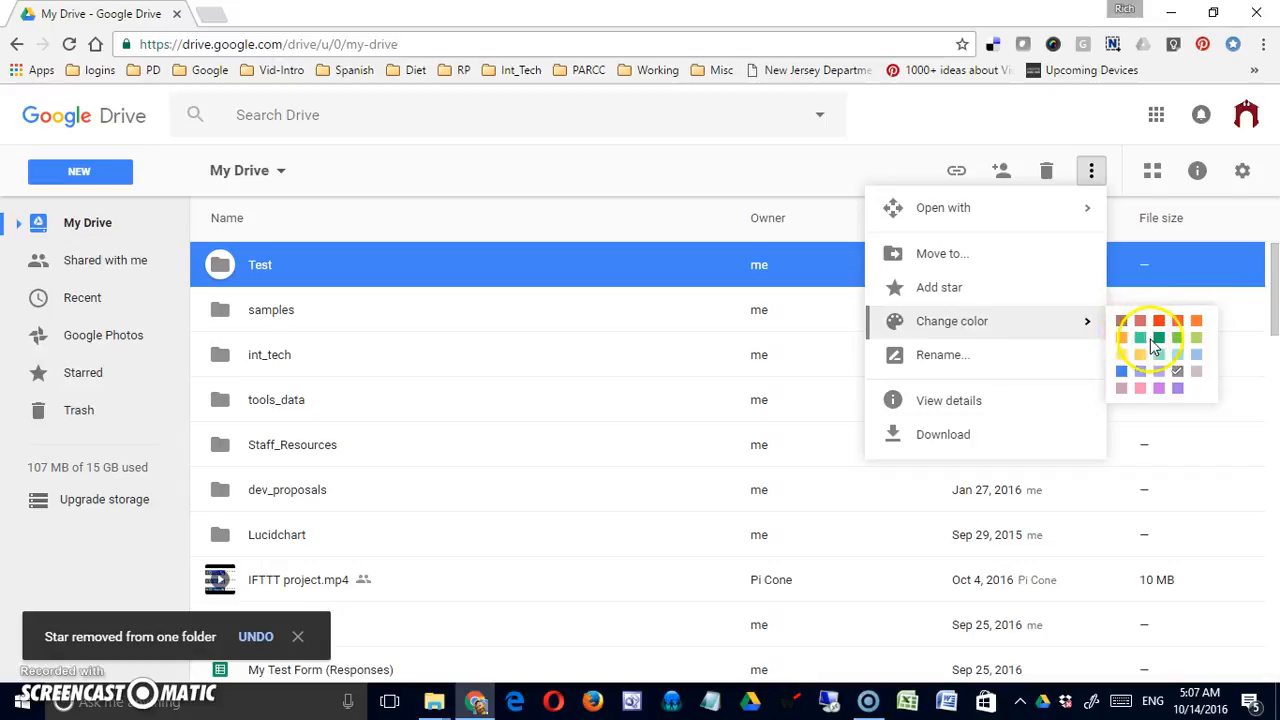
{"action": "left_click", "coordinate": [1158, 341]}
{"action": "left_click", "coordinate": [652, 300]}
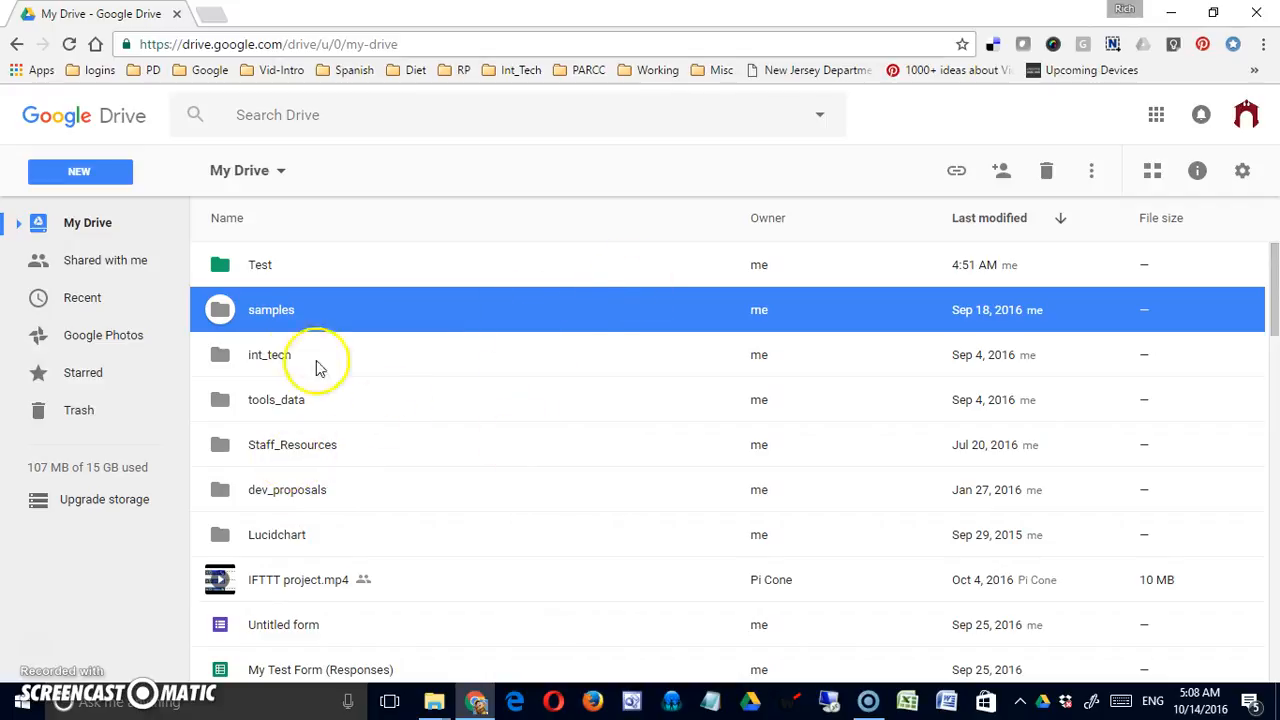
Step: Rename the Test folder as My Test
{"action": "left_click", "coordinate": [1074, 268]}
{"action": "left_click", "coordinate": [1090, 171]}
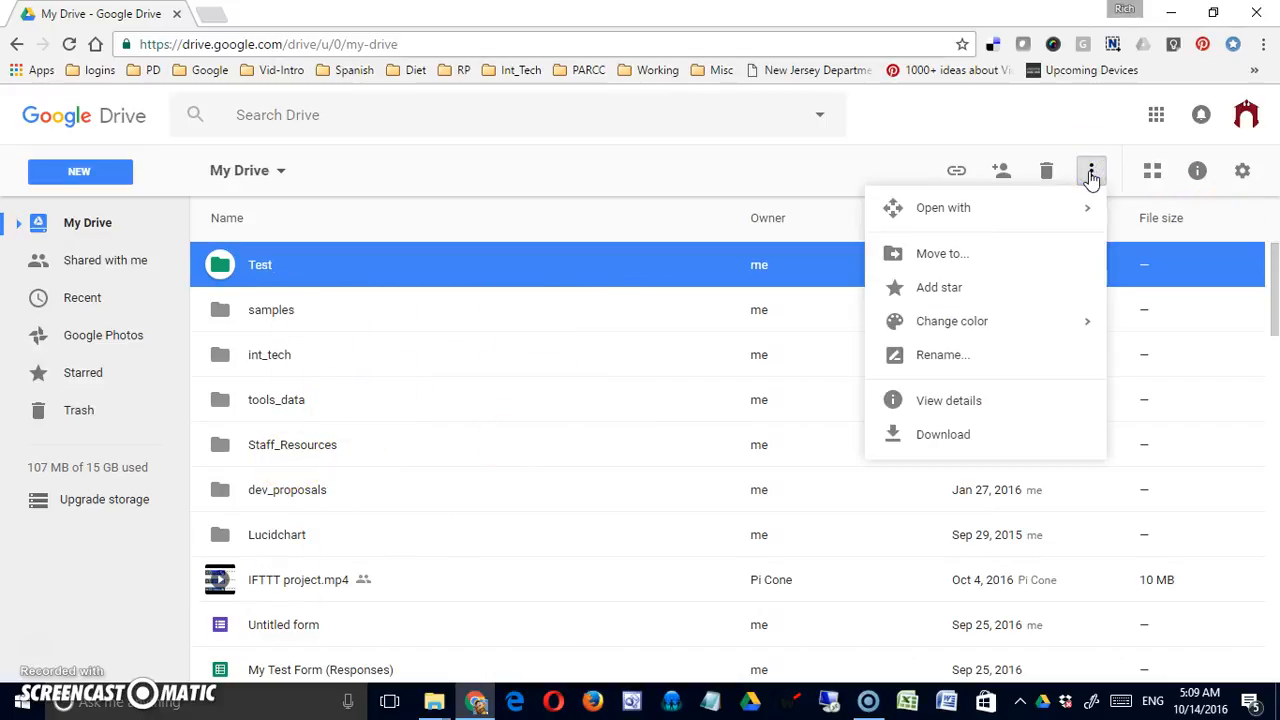
{"action": "left_click", "coordinate": [945, 356]}
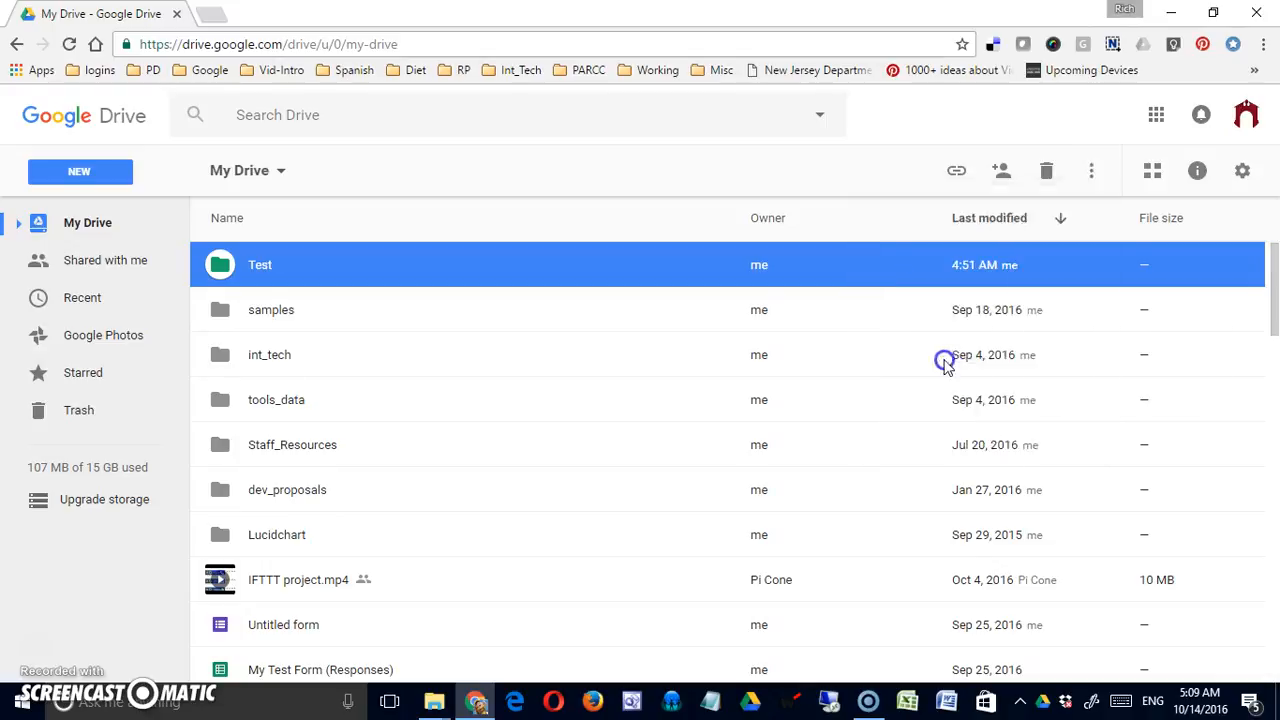
{"action": "left_click", "coordinate": [560, 398]}
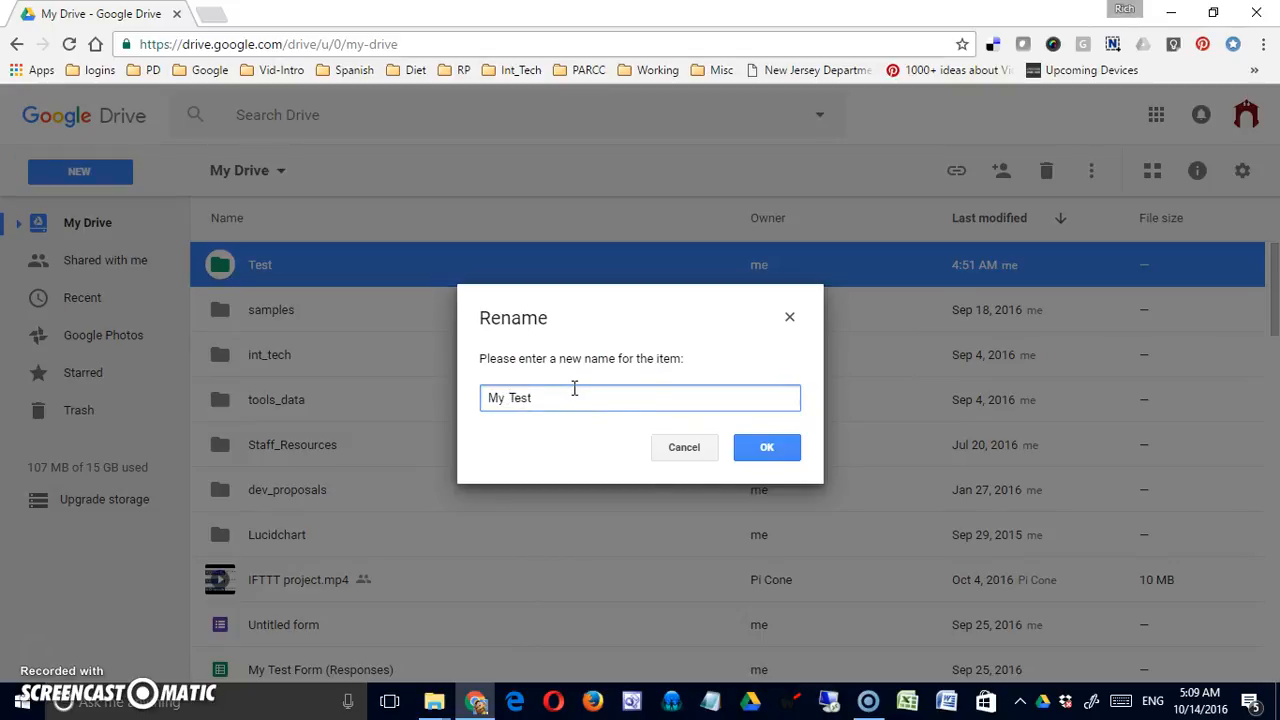
{"action": "left_click", "coordinate": [782, 448]}
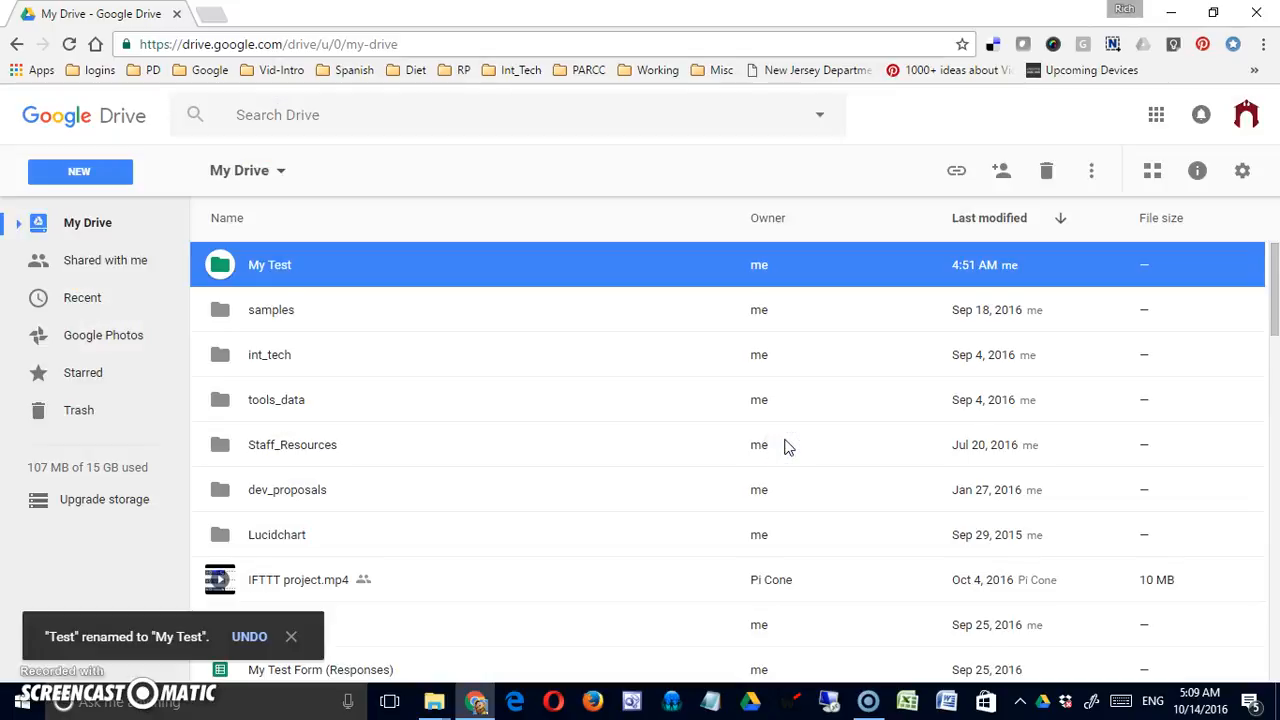
Step: Review the full activity history of the My Test folder and view its general details
{"action": "left_click", "coordinate": [1091, 170]}
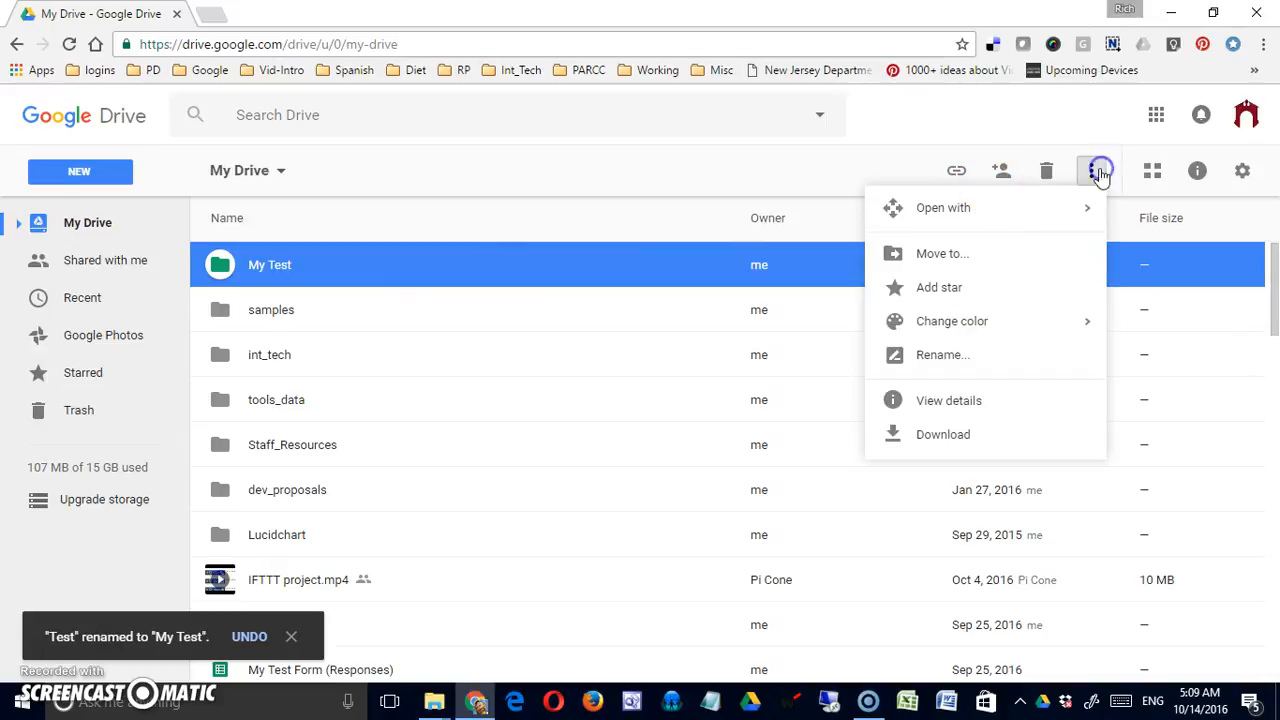
{"action": "left_click", "coordinate": [993, 408]}
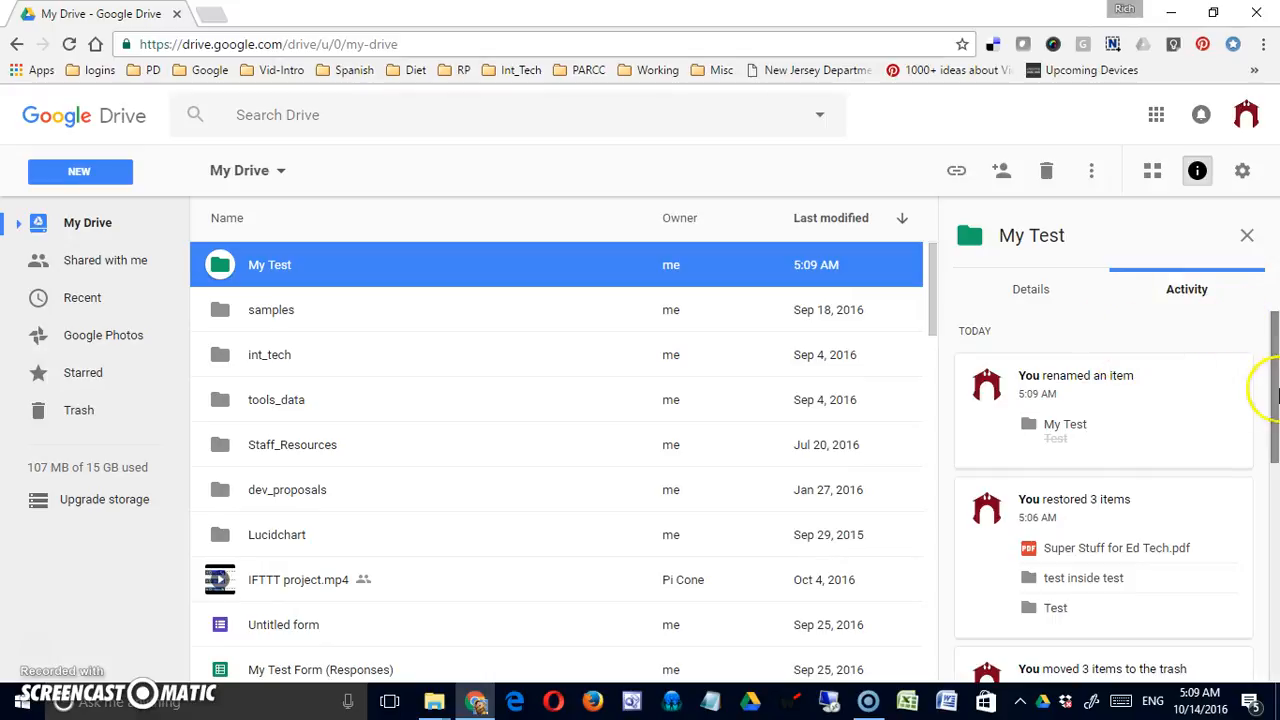
{"action": "scroll", "coordinate": [1275, 375], "scroll_direction": "down", "scroll_amount": 1}
{"action": "left_click_drag", "start_coordinate": [1275, 375], "coordinate": [1273, 608]}
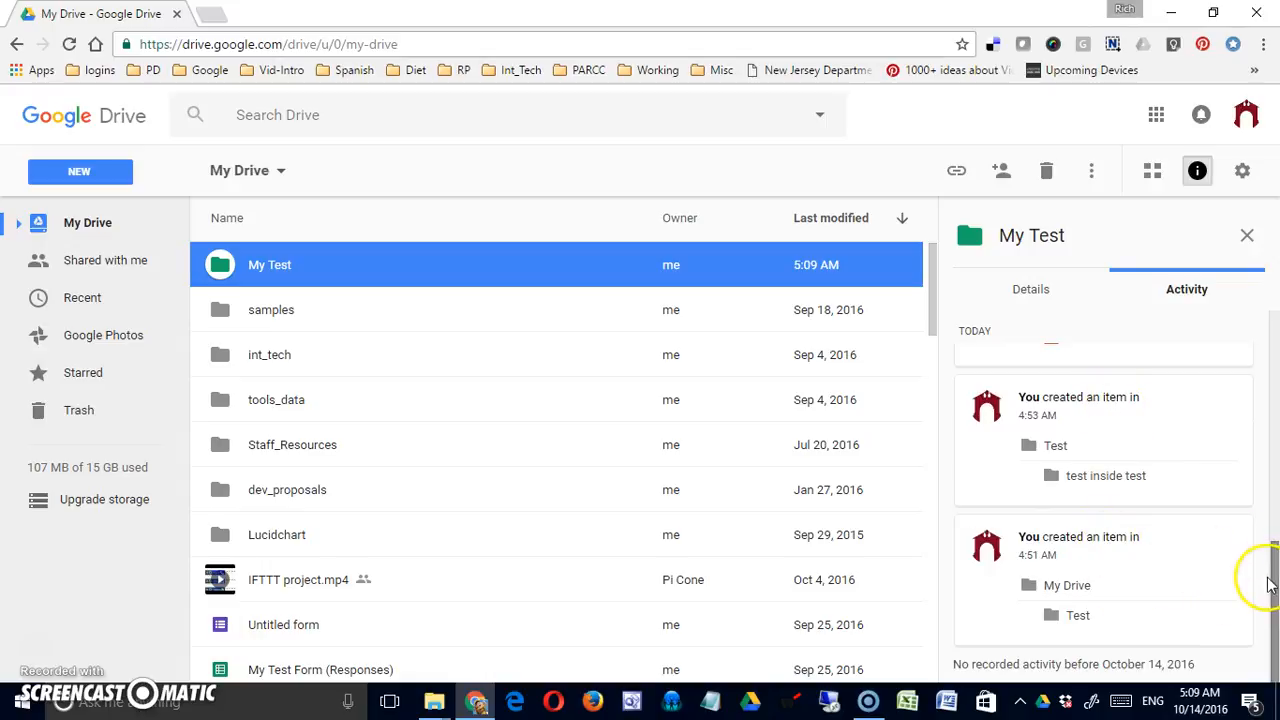
{"action": "left_click_drag", "start_coordinate": [1274, 580], "coordinate": [1275, 342]}
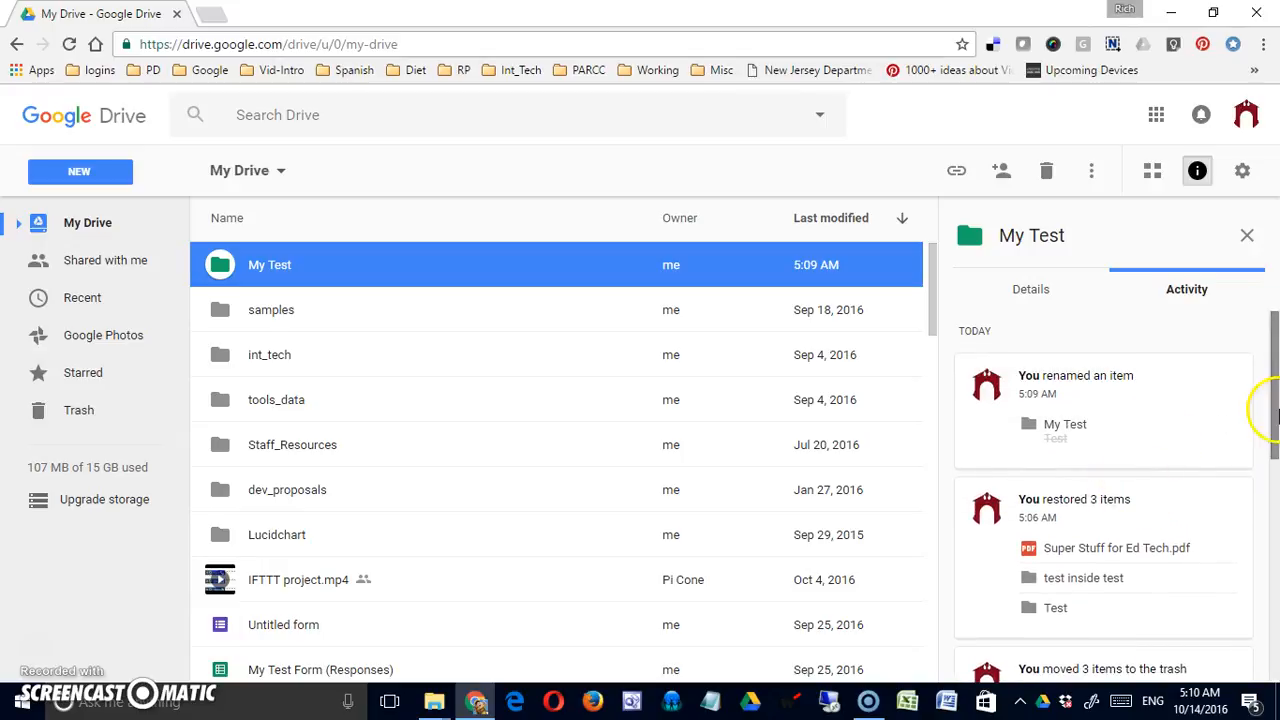
{"action": "left_click", "coordinate": [1037, 292]}
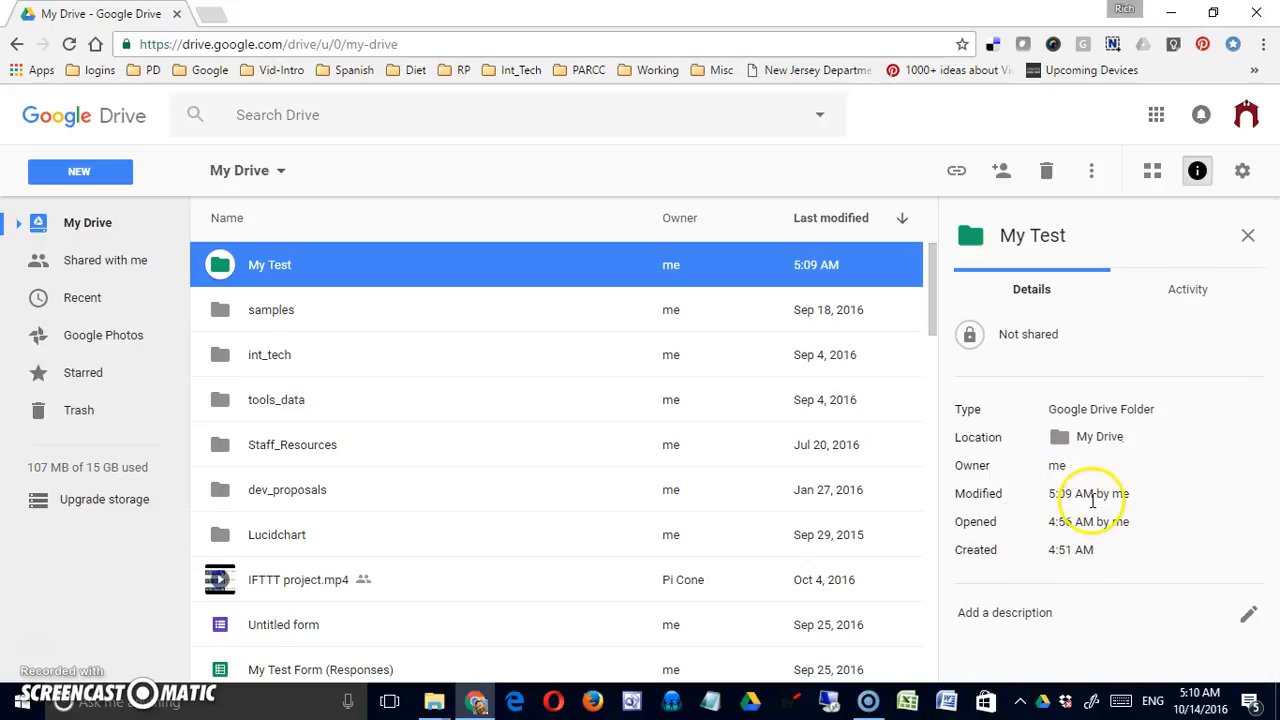
Step: Add the description "my first descripton" to the My Test folder, check it against the samples folder, and close the details
{"action": "left_click", "coordinate": [1230, 618]}
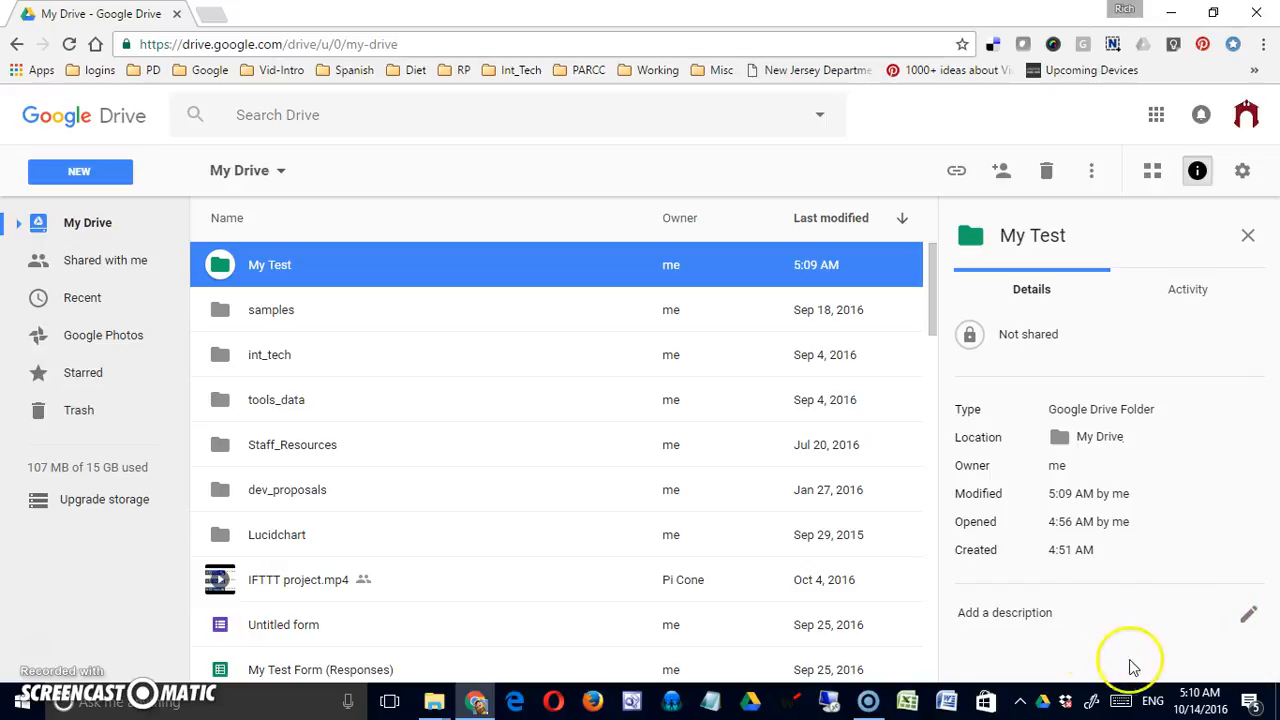
{"action": "left_click", "coordinate": [1250, 616]}
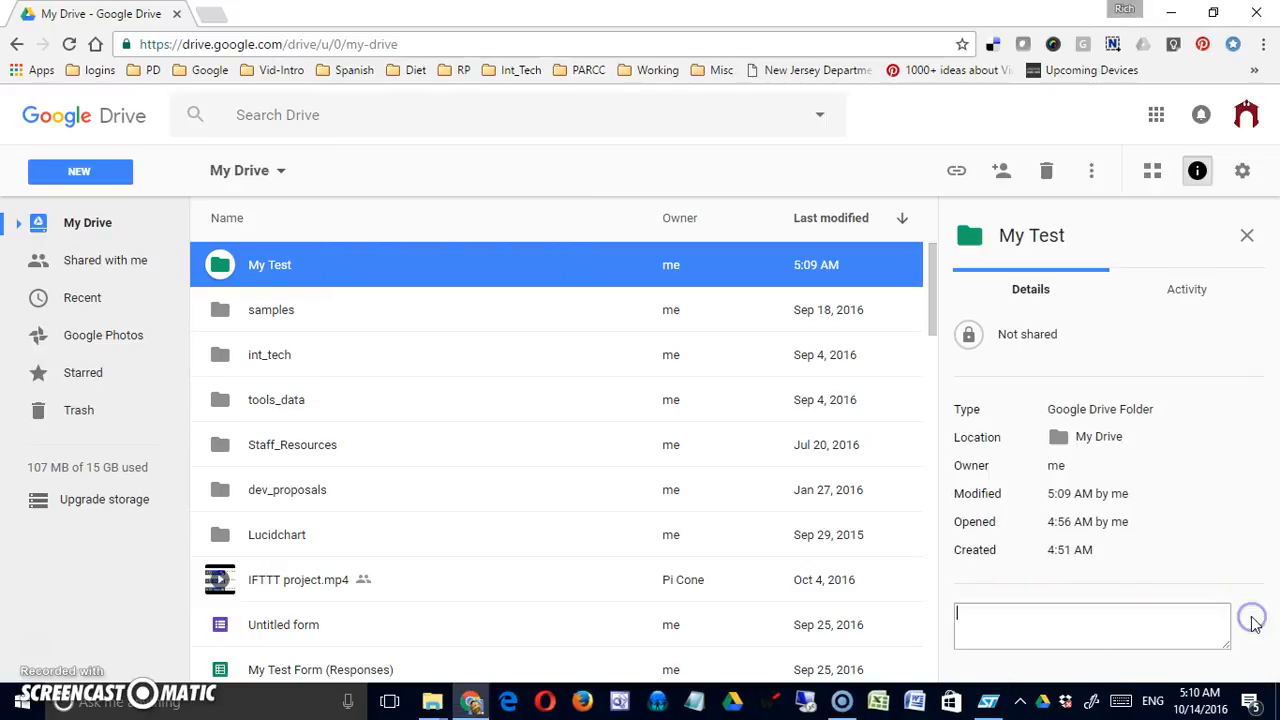
{"action": "type", "text": "my first descript"}
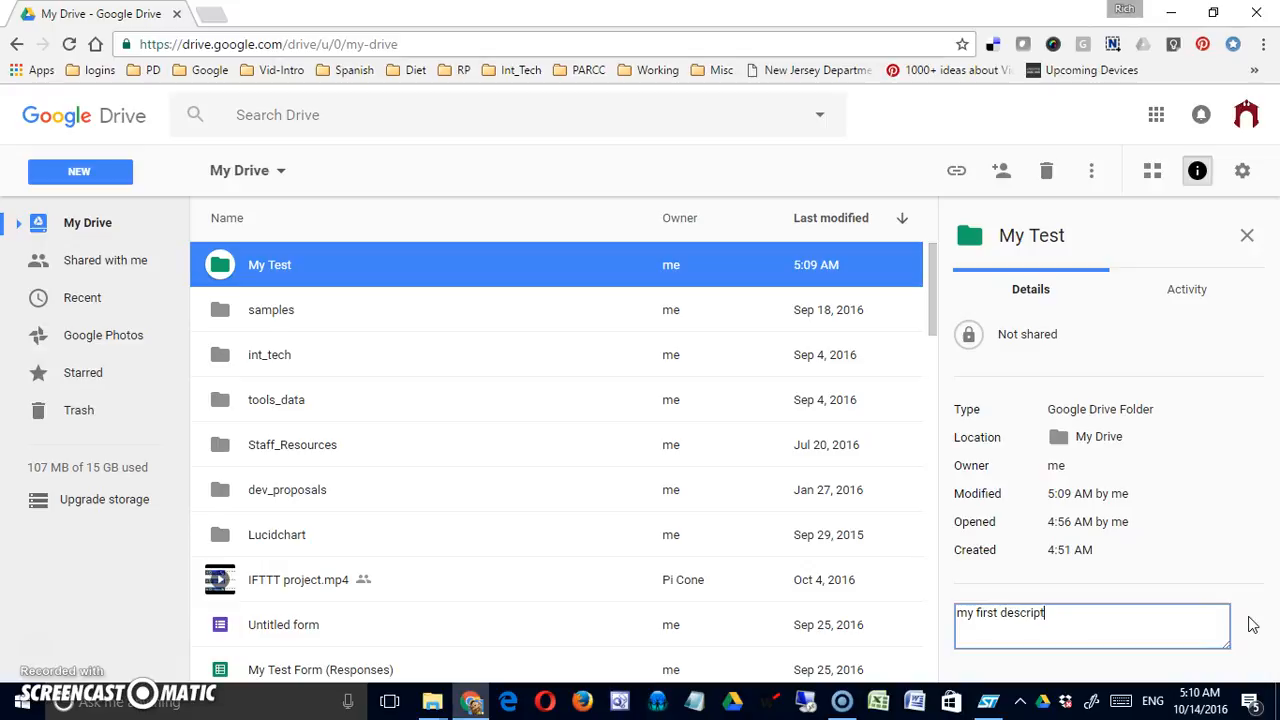
{"action": "left_click", "coordinate": [1224, 486]}
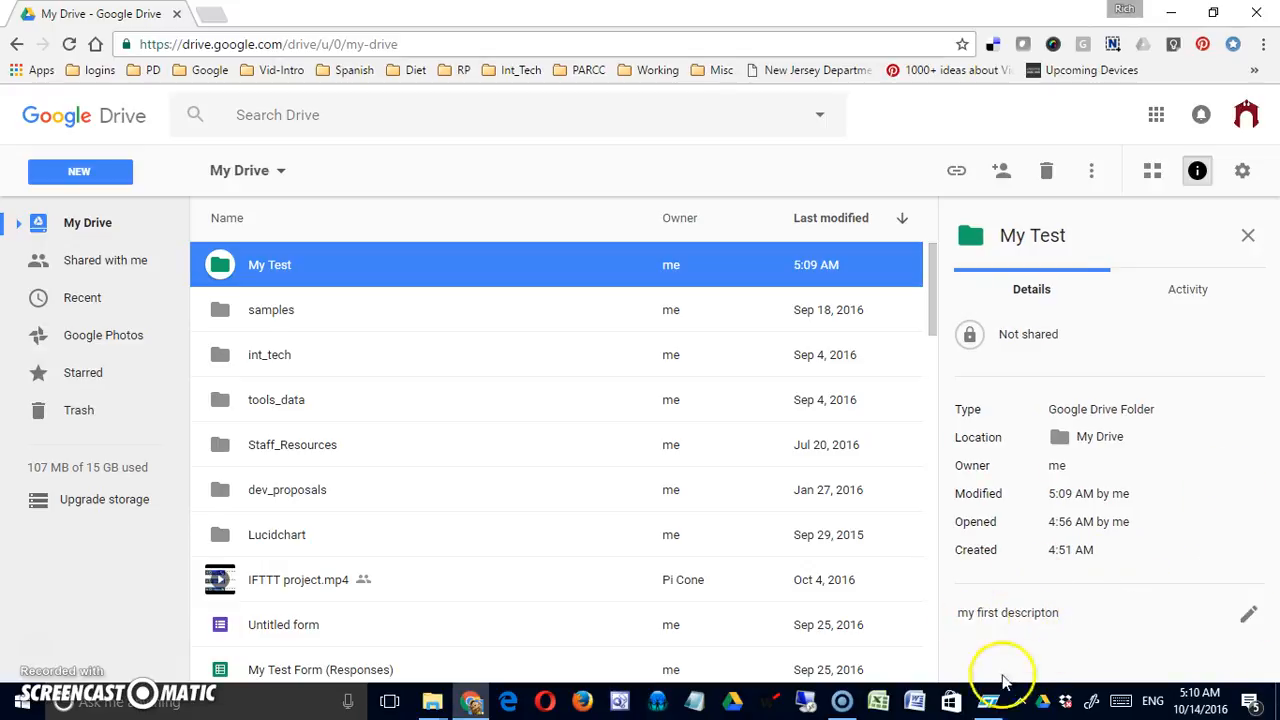
{"action": "left_click", "coordinate": [323, 311]}
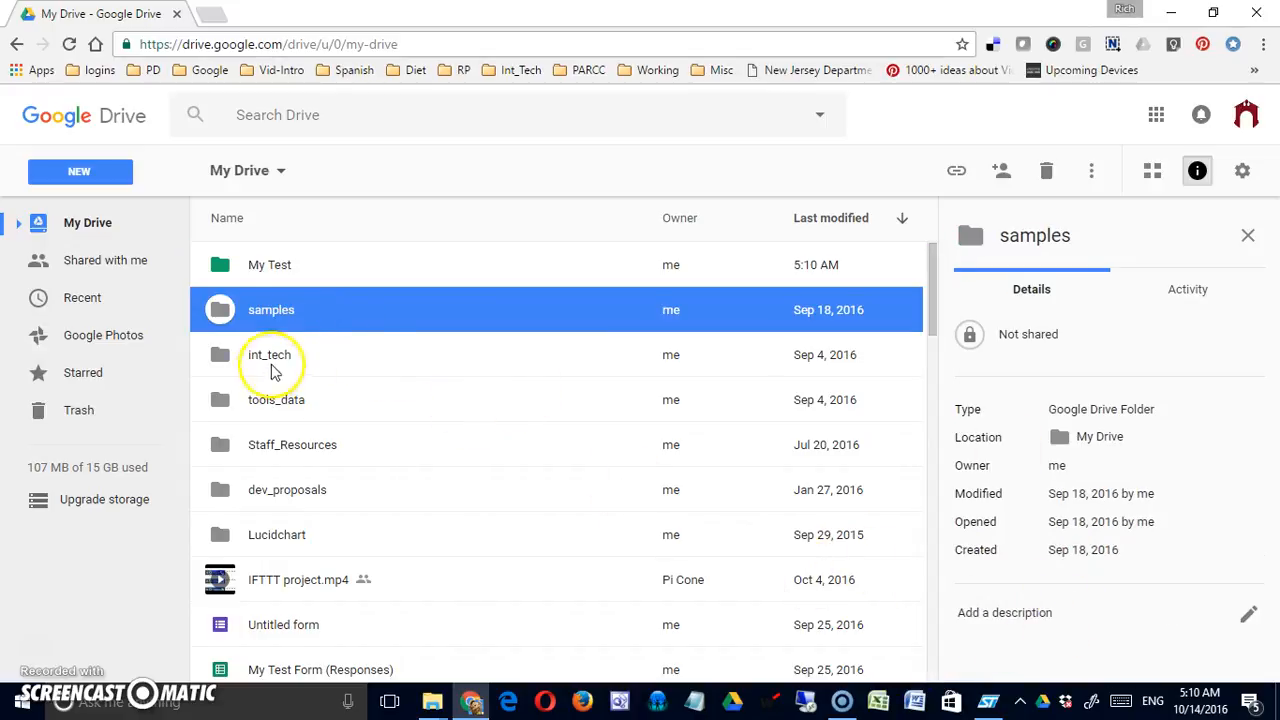
{"action": "left_click", "coordinate": [309, 266]}
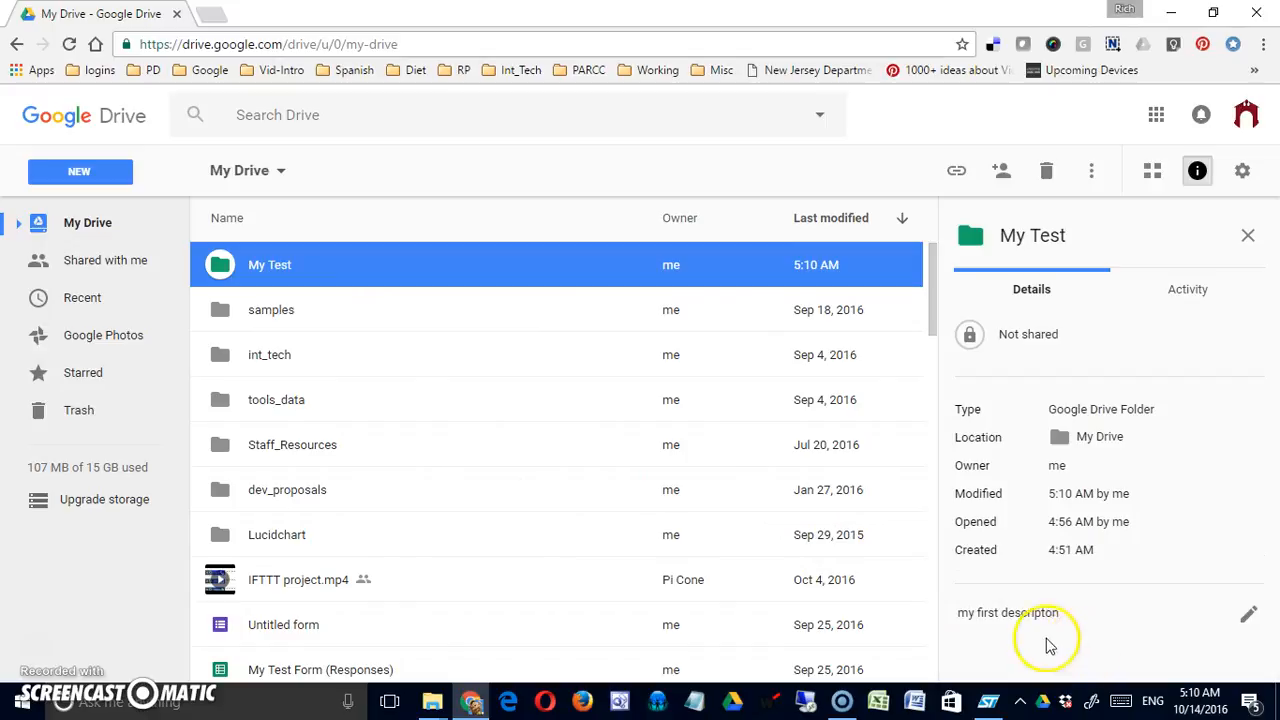
{"action": "left_click", "coordinate": [1249, 237]}
Step: Download the My Test folder as a zip file into the junk folder on the Desktop
{"action": "left_click", "coordinate": [1091, 171]}
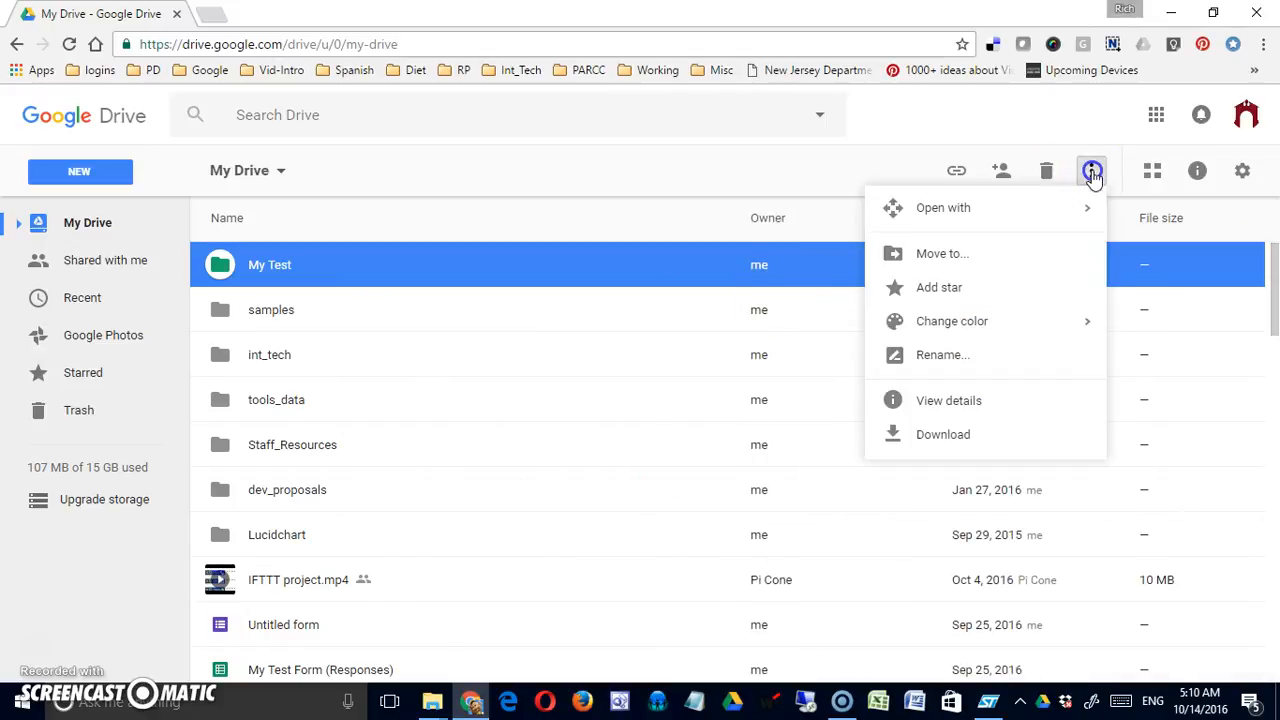
{"action": "left_click", "coordinate": [1009, 447]}
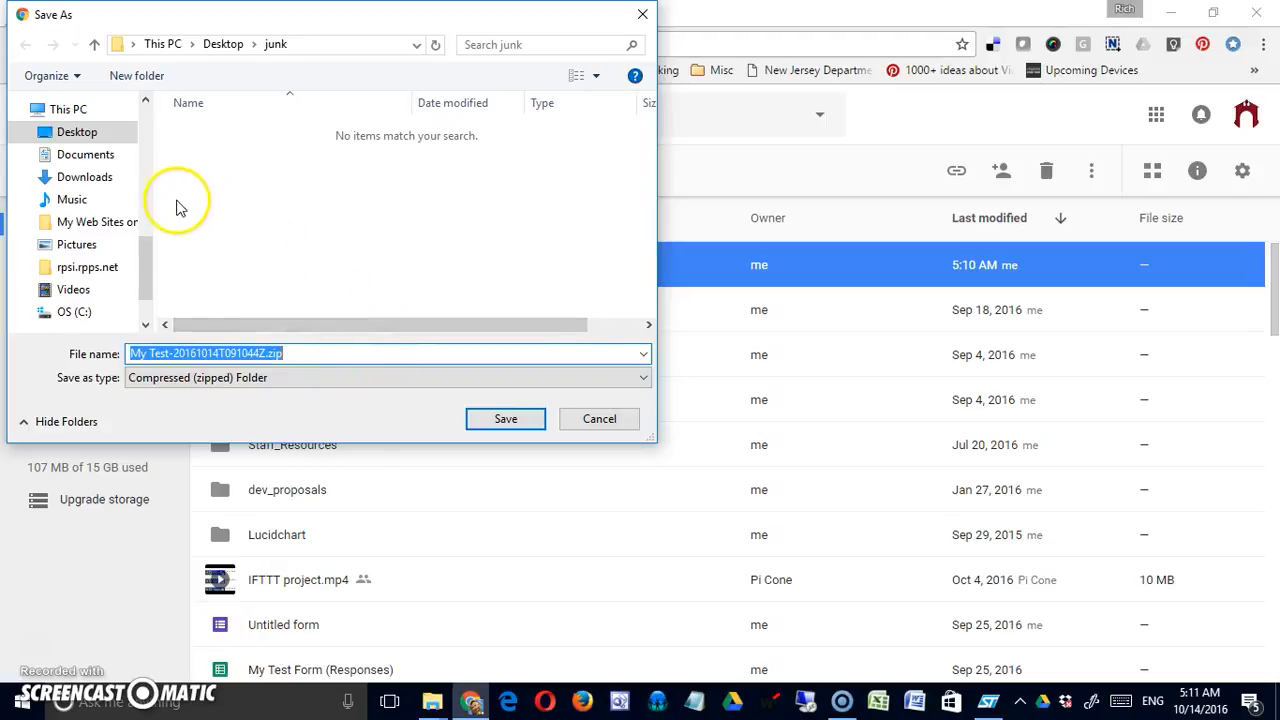
{"action": "left_click", "coordinate": [474, 428]}
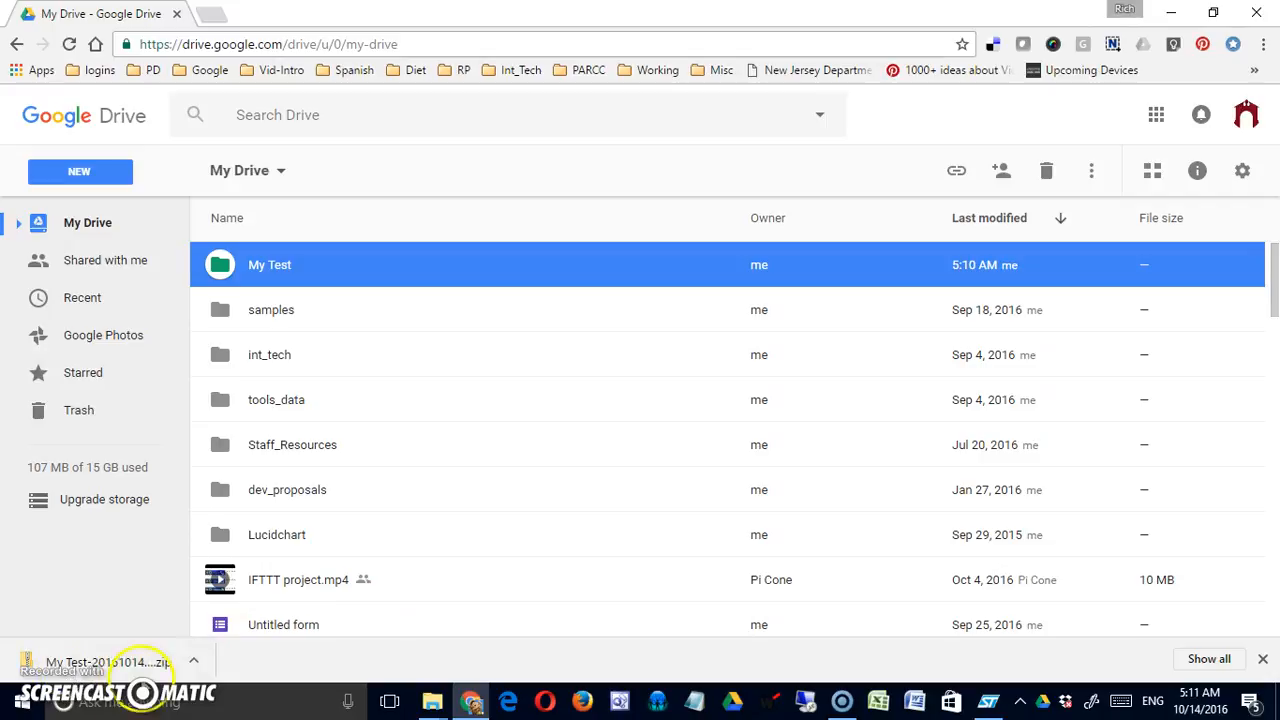
Step: Open the downloaded My Test zip file and extract all its contents to the suggested destination inside junk
{"action": "left_click", "coordinate": [159, 662]}
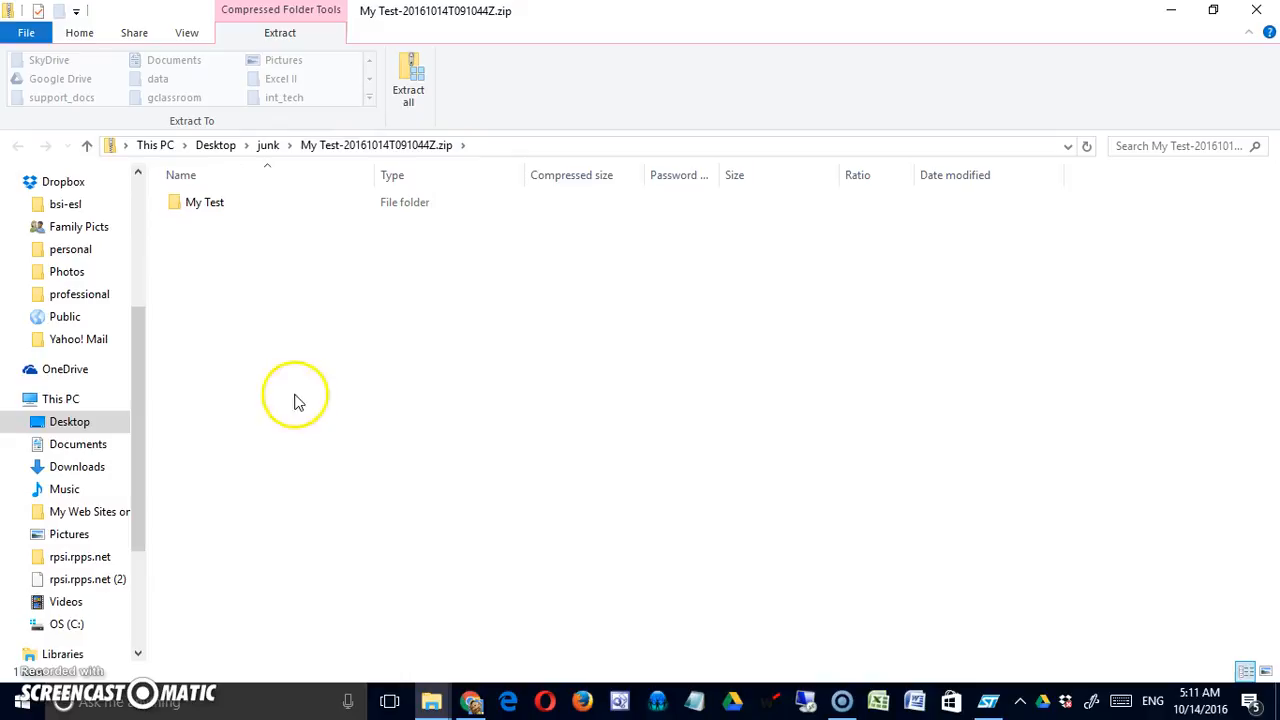
{"action": "left_click", "coordinate": [412, 88]}
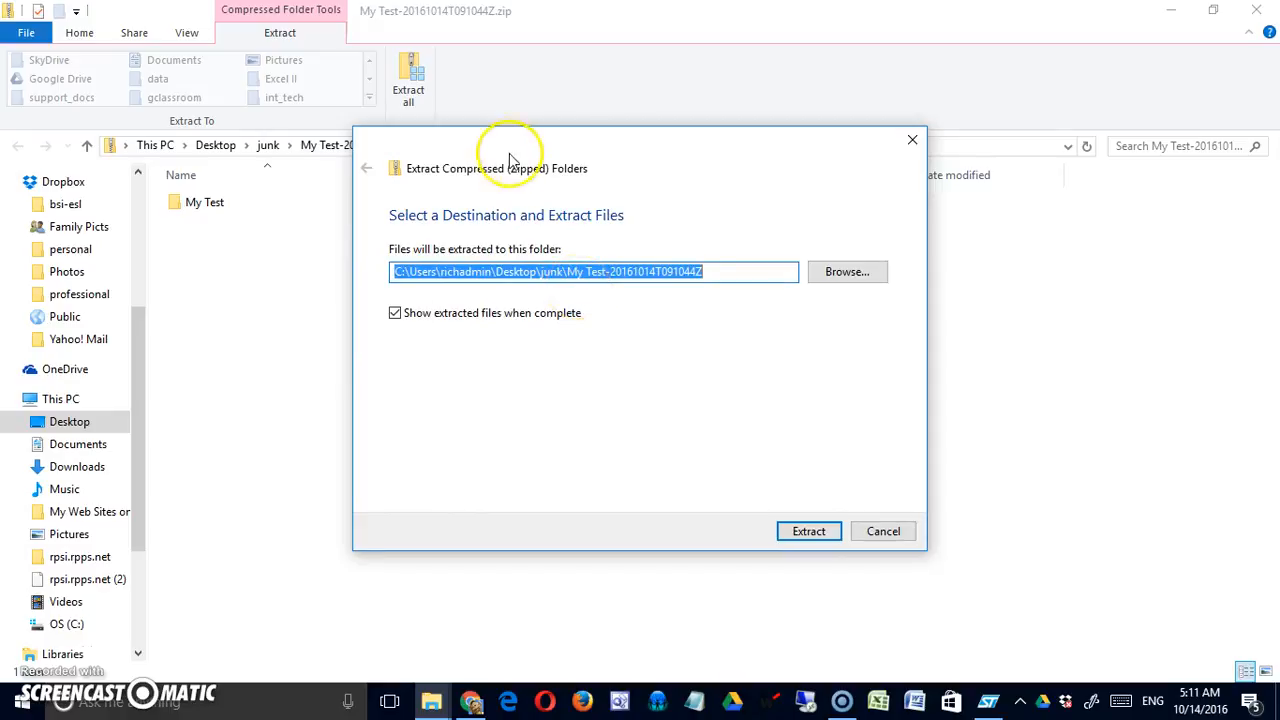
{"action": "left_click_drag", "start_coordinate": [600, 186], "coordinate": [545, 250]}
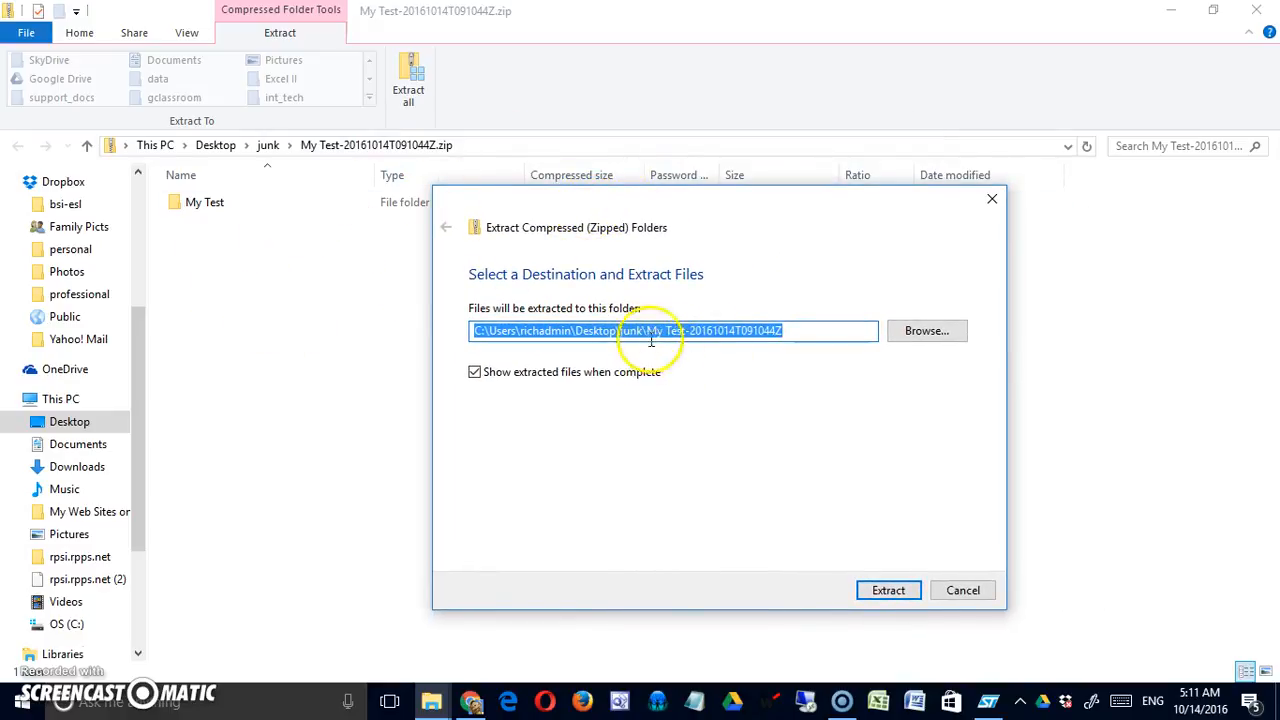
{"action": "left_click", "coordinate": [893, 594]}
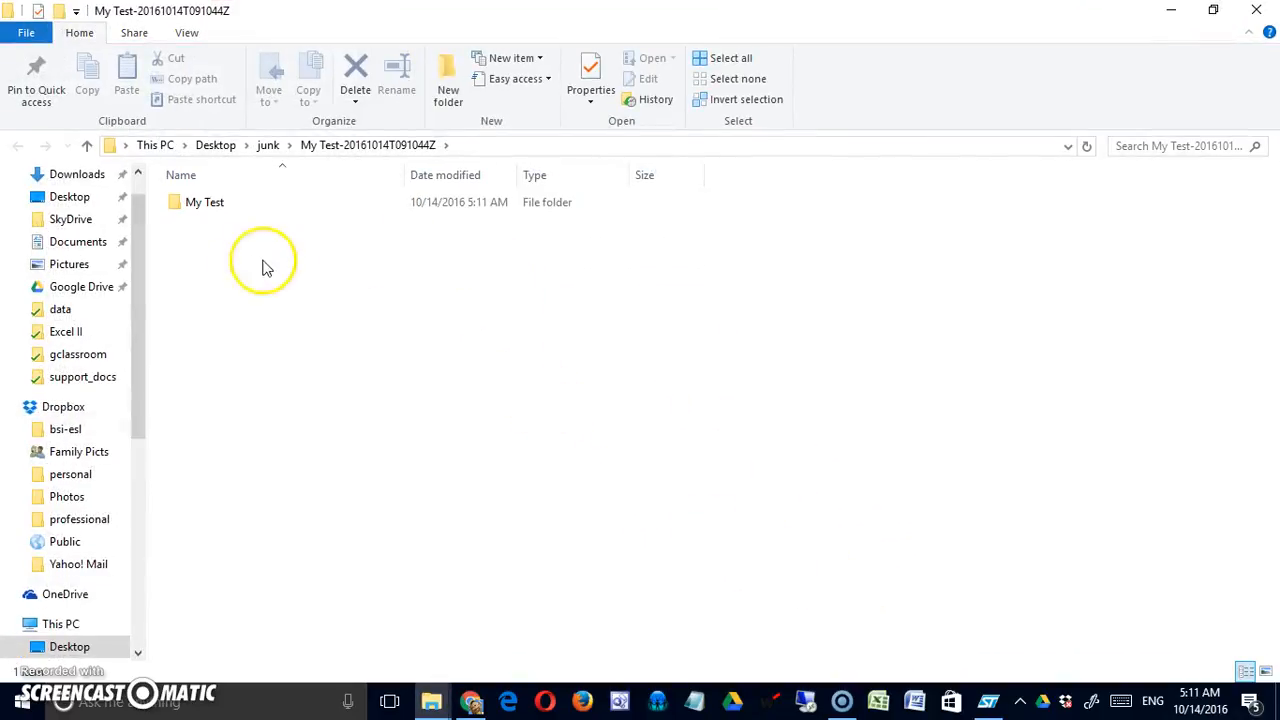
Step: Look through the extracted My Test folder down to the contents of test inside test, and close both File Explorer windows
{"action": "double_click", "coordinate": [189, 201]}
{"action": "left_click", "coordinate": [222, 208]}
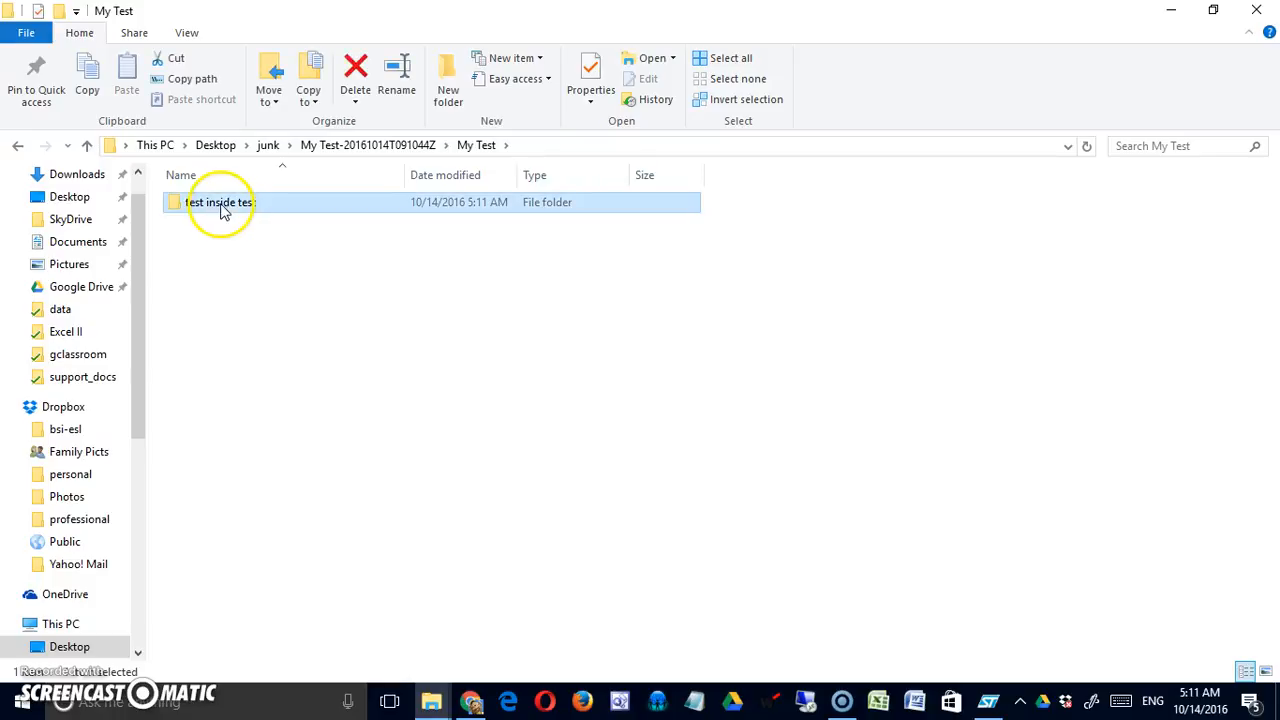
{"action": "double_click", "coordinate": [222, 208]}
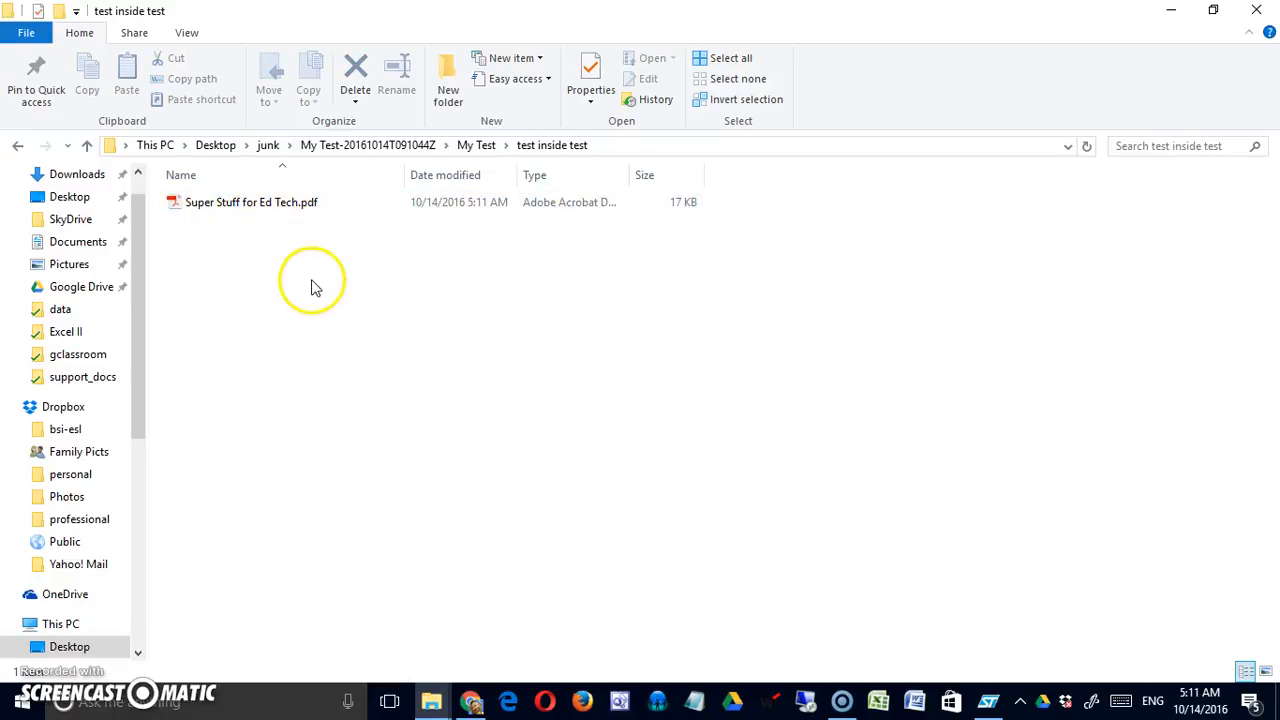
{"action": "left_click", "coordinate": [1258, 18]}
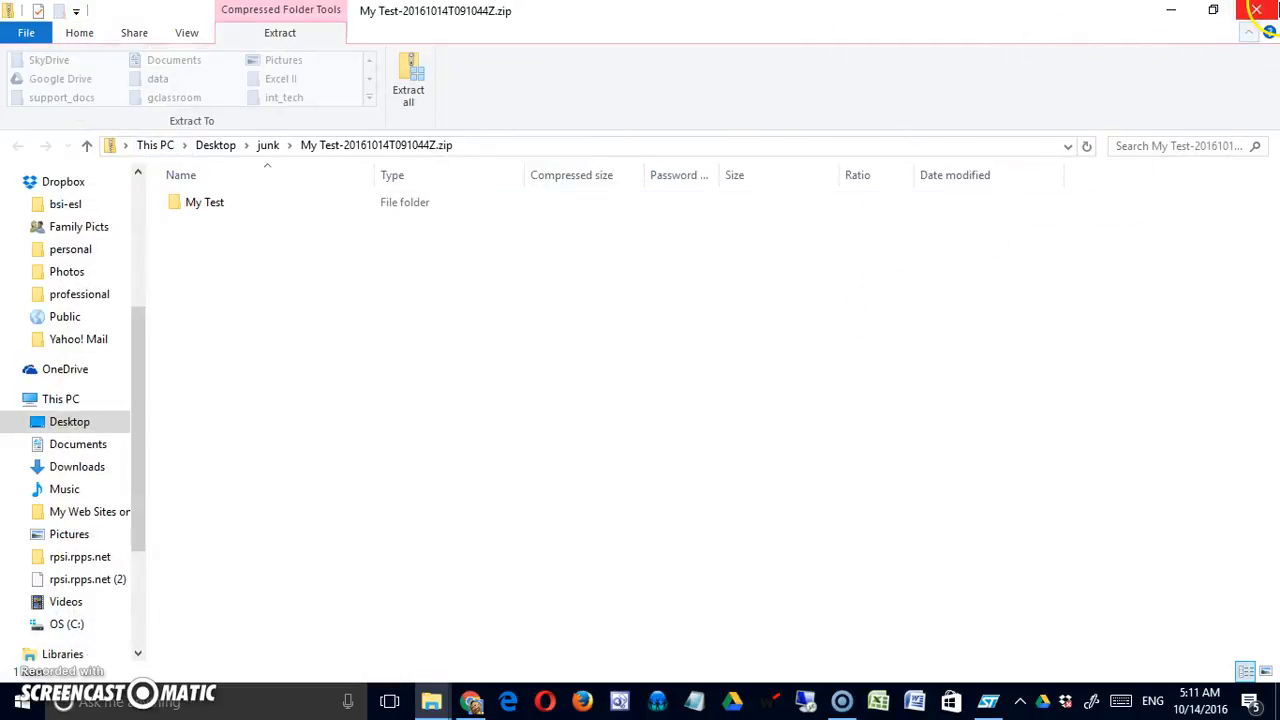
{"action": "left_click", "coordinate": [1258, 12]}
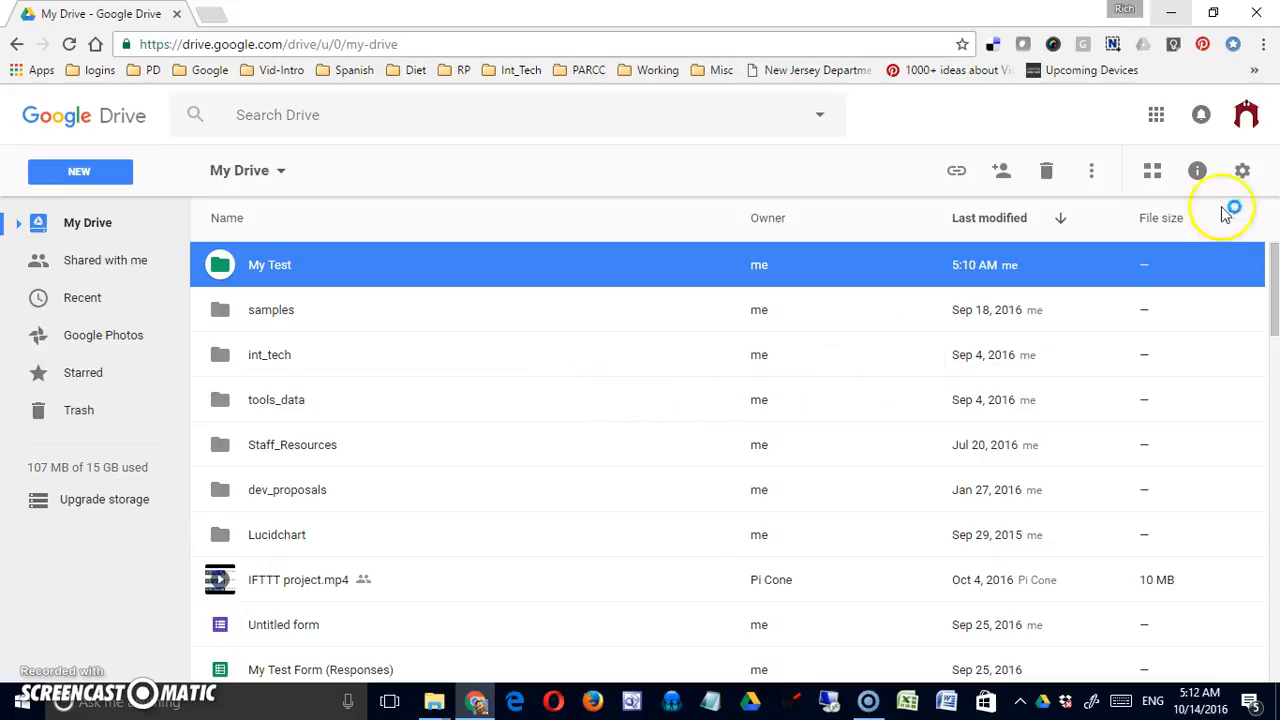
Step: View the additional actions for the My Test folder and compare them with those in its context menu
{"action": "left_click", "coordinate": [1091, 170]}
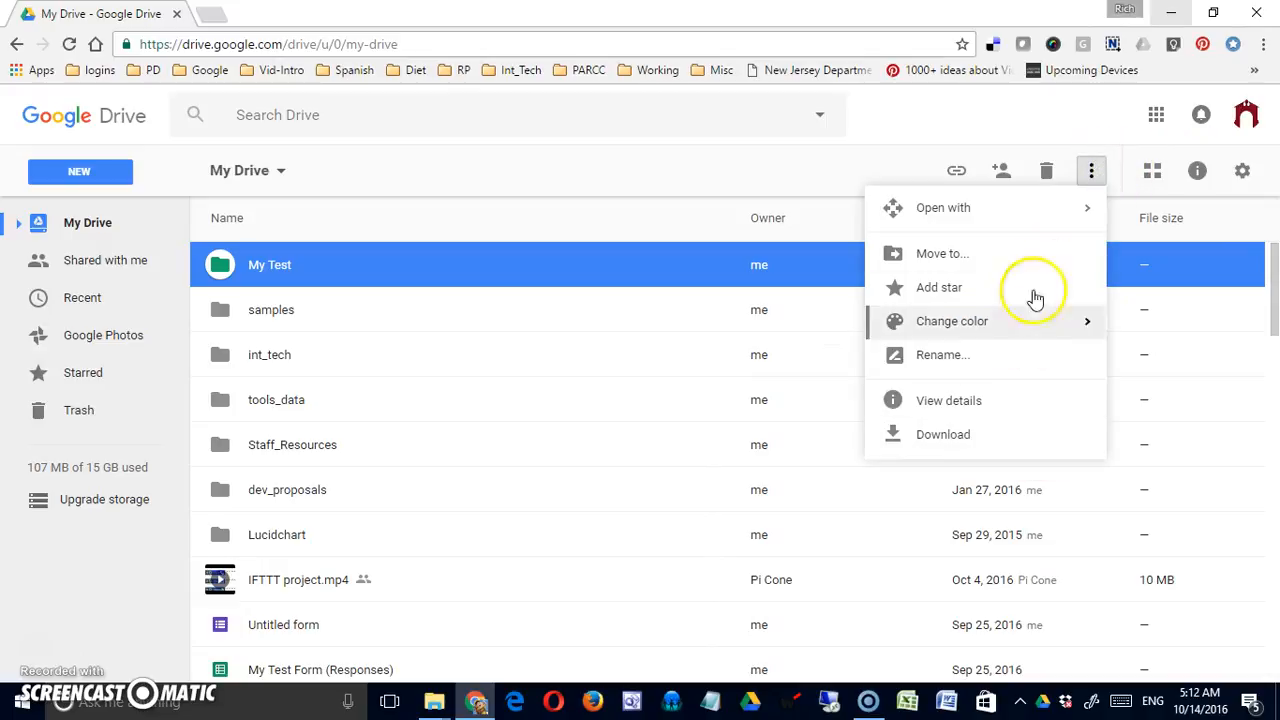
{"action": "left_click", "coordinate": [512, 318]}
{"action": "left_click", "coordinate": [265, 270]}
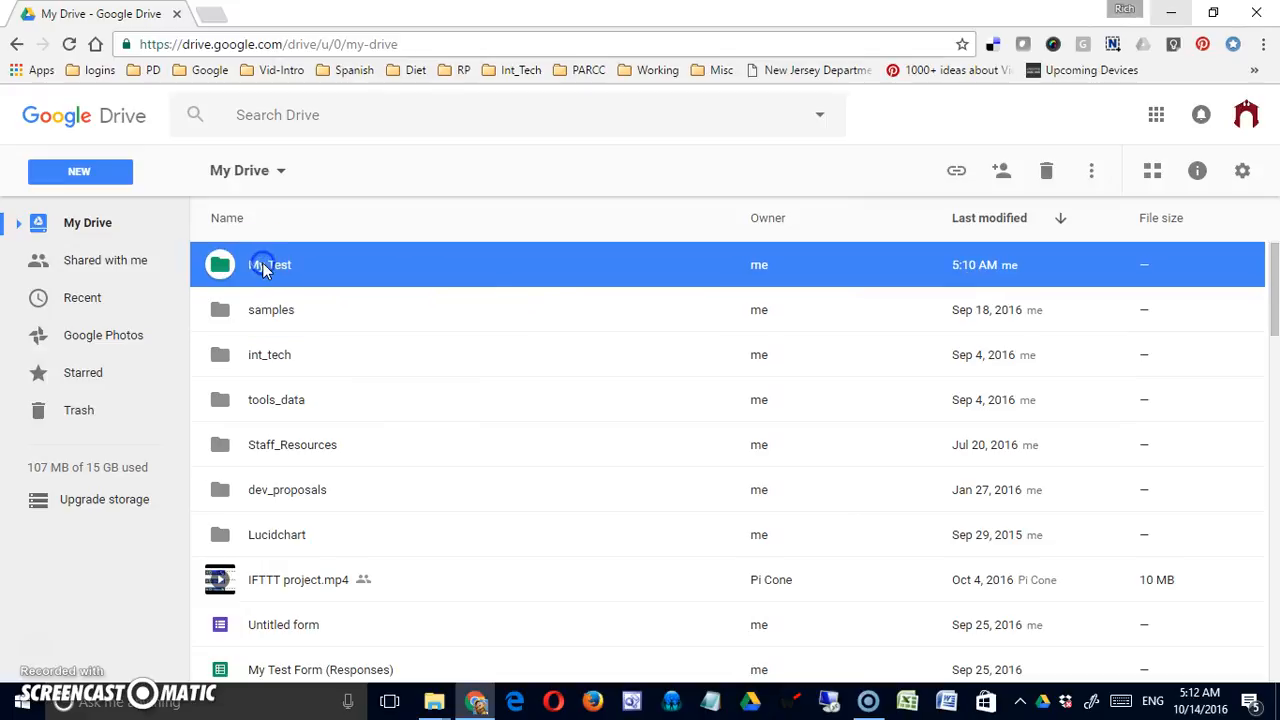
{"action": "right_click", "coordinate": [265, 270]}
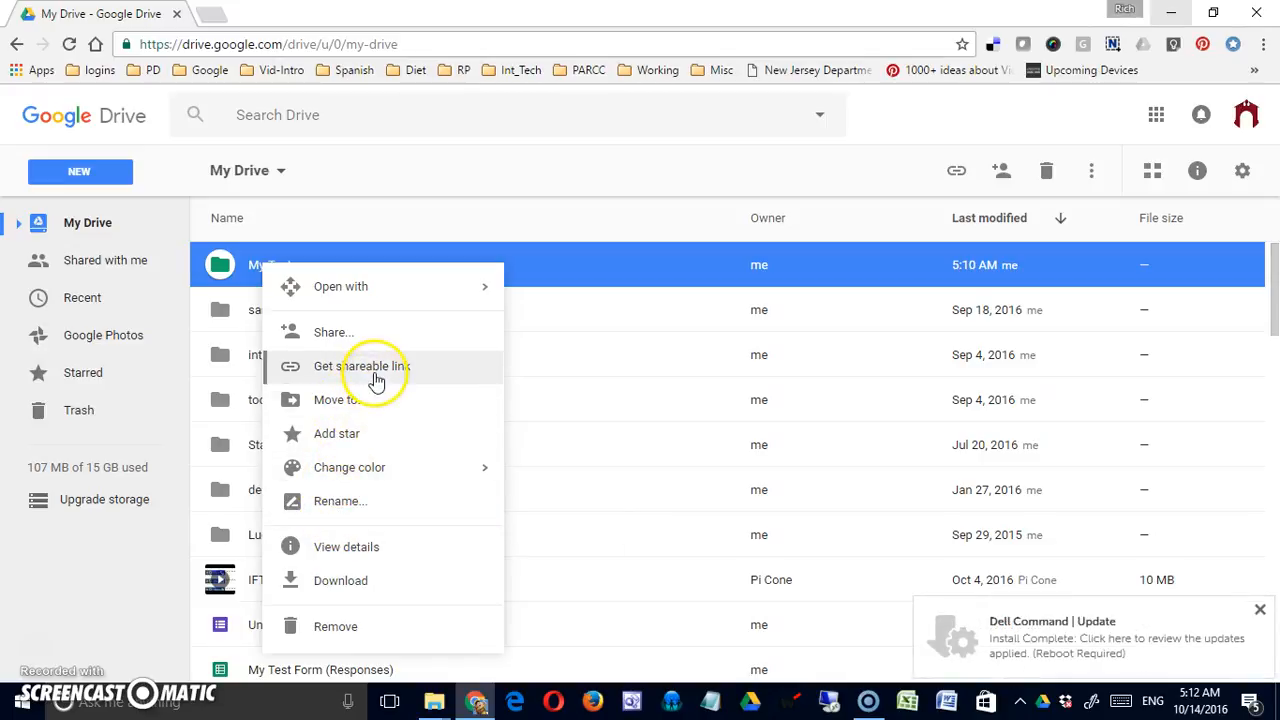
Step: Sort the My Drive contents by name and view the additional actions for the Blank Flowchart file last modified Sep 30, 2015
{"action": "mouse_move", "coordinate": [400, 303]}
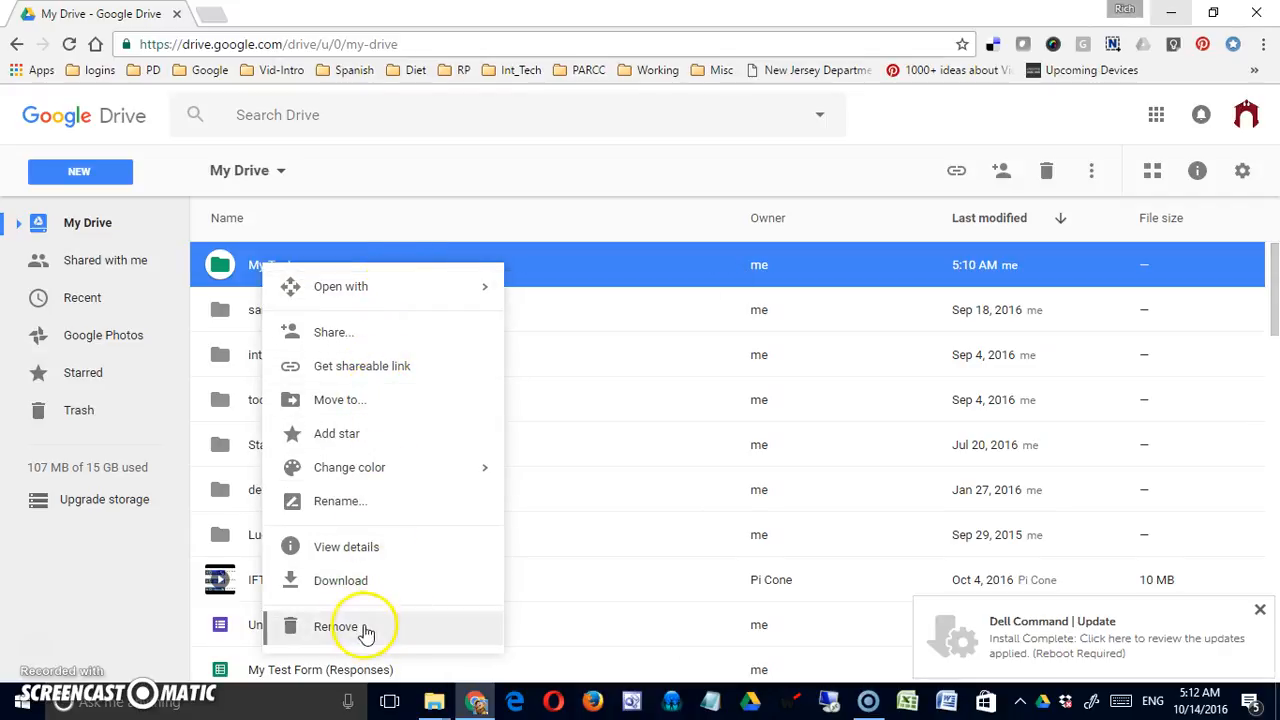
{"action": "left_click", "coordinate": [417, 214]}
{"action": "scroll", "coordinate": [505, 290], "scroll_direction": "down", "scroll_amount": 3}
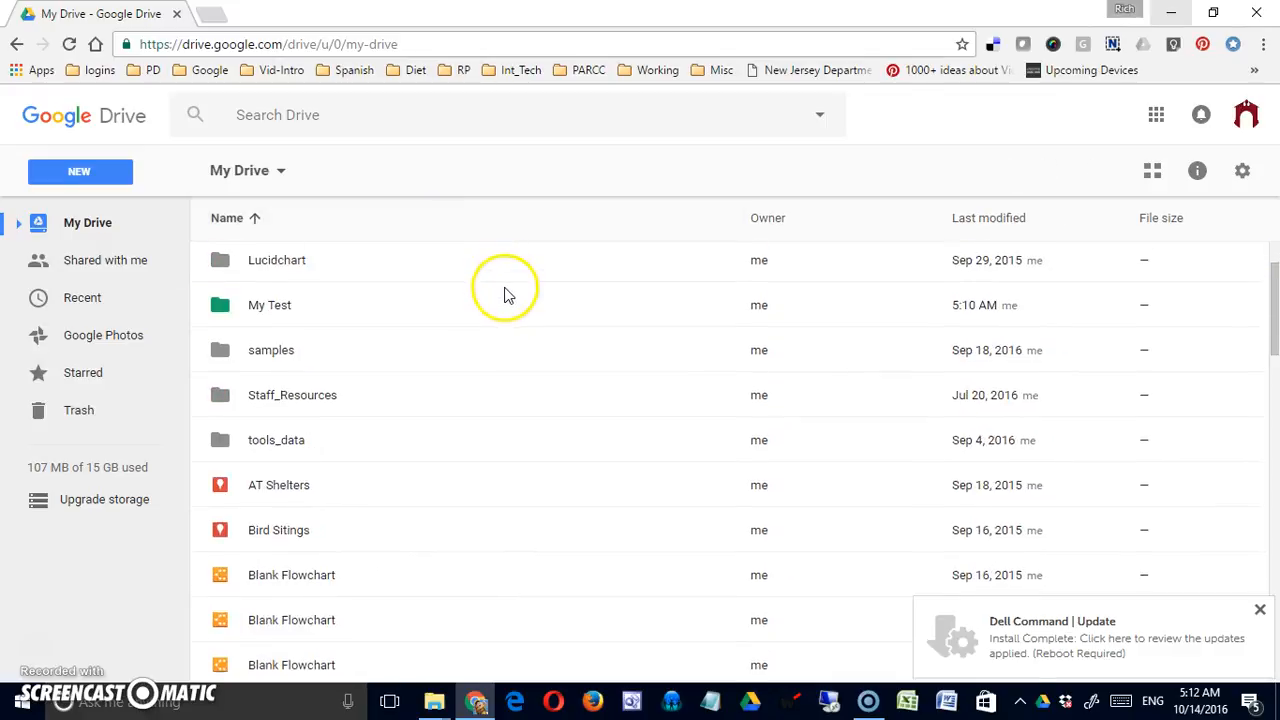
{"action": "scroll", "coordinate": [409, 394], "scroll_direction": "up", "scroll_amount": 1}
{"action": "scroll", "coordinate": [409, 394], "scroll_direction": "down", "scroll_amount": 3}
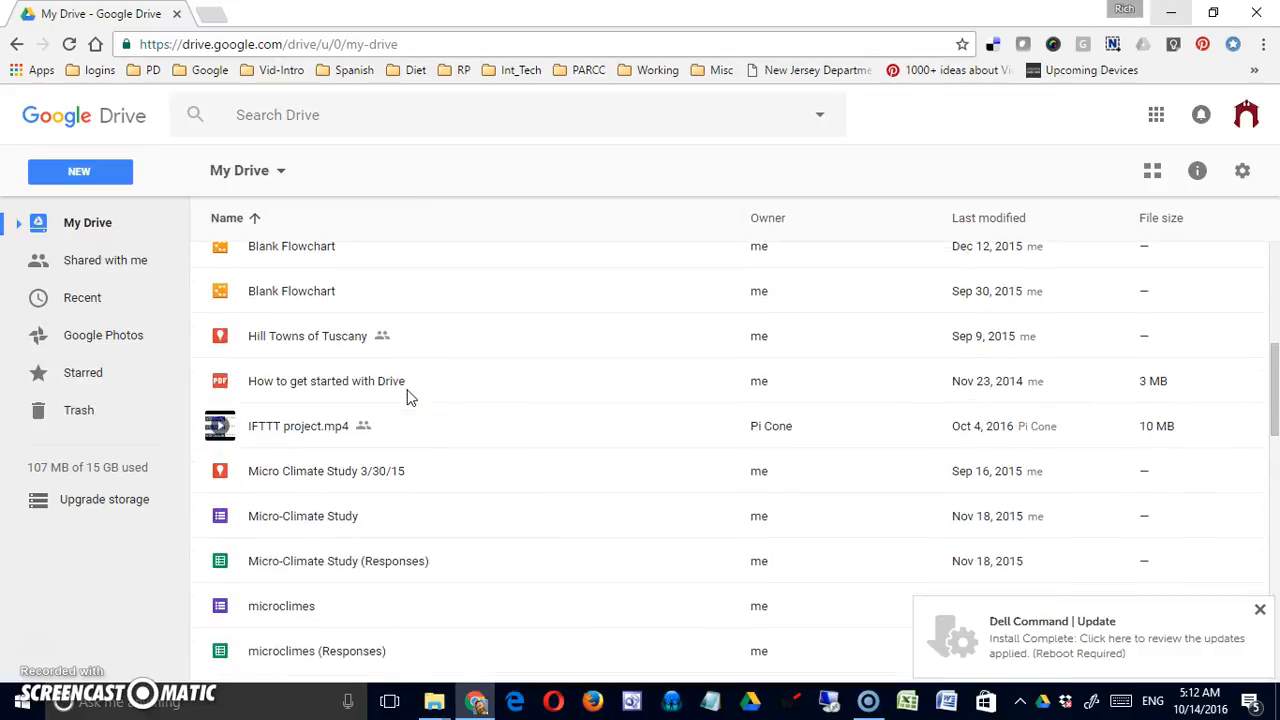
{"action": "left_click", "coordinate": [289, 293]}
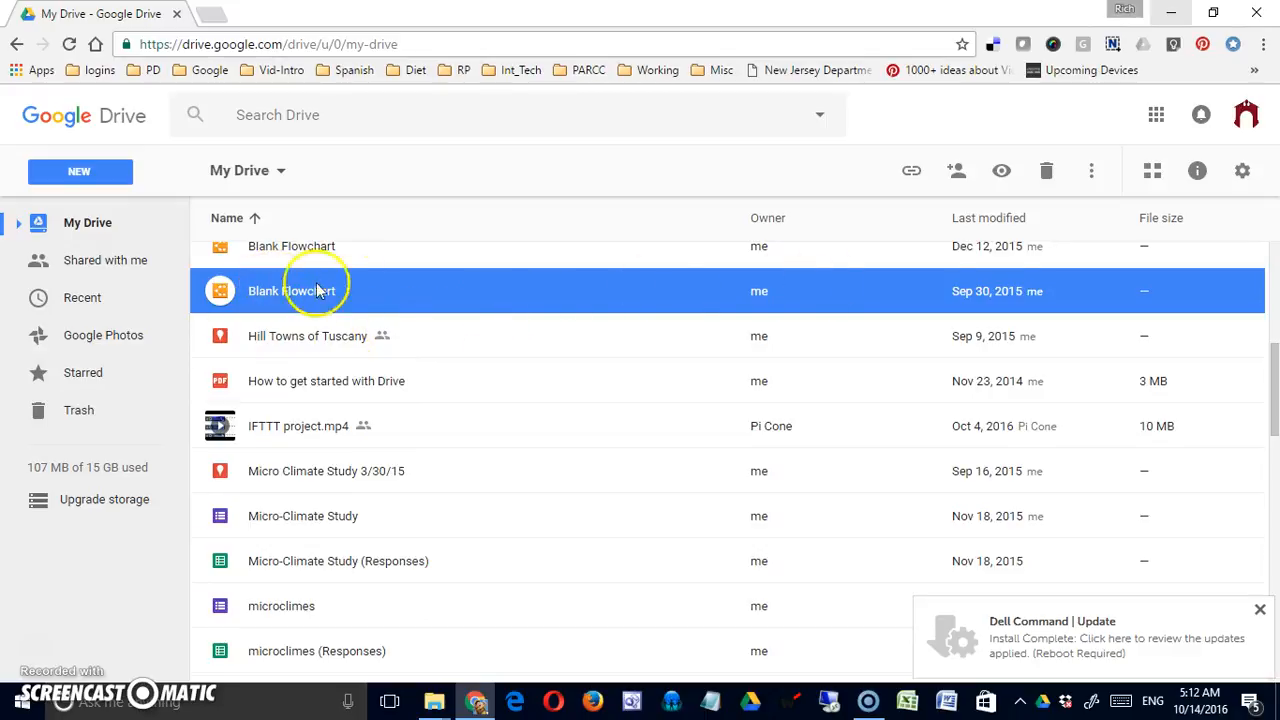
{"action": "left_click", "coordinate": [1091, 174]}
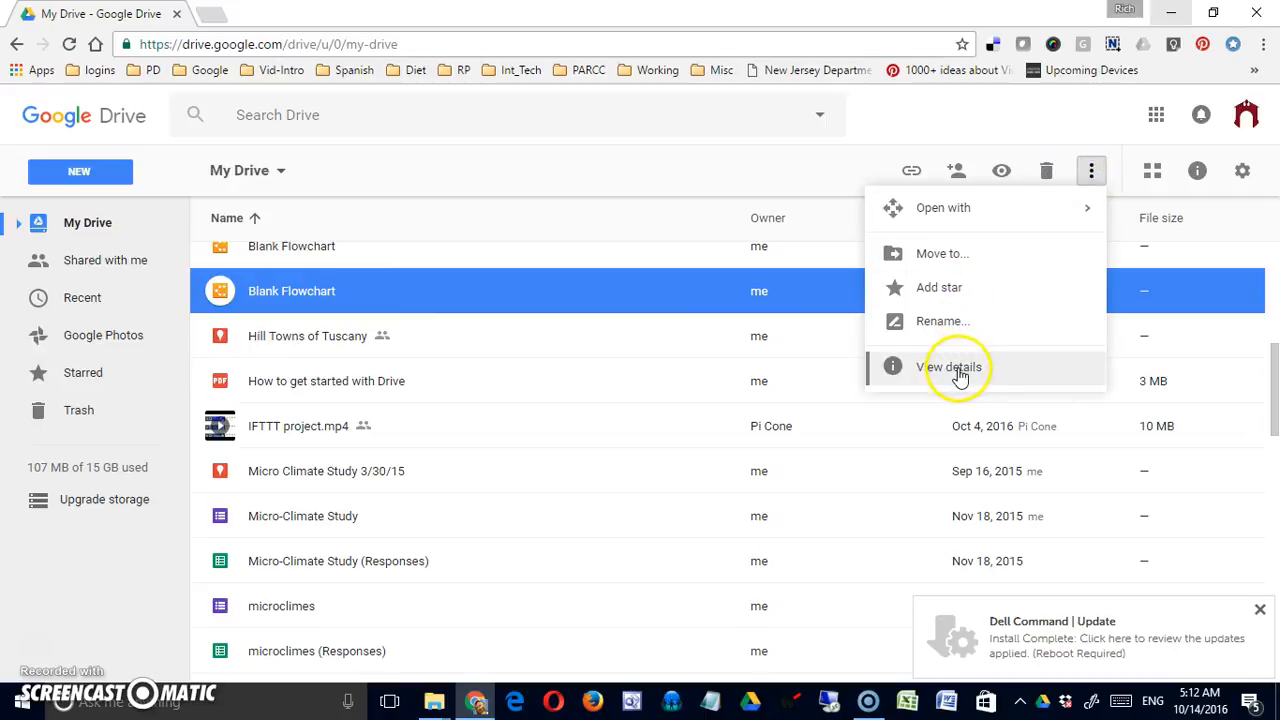
{"action": "mouse_move", "coordinate": [980, 229]}
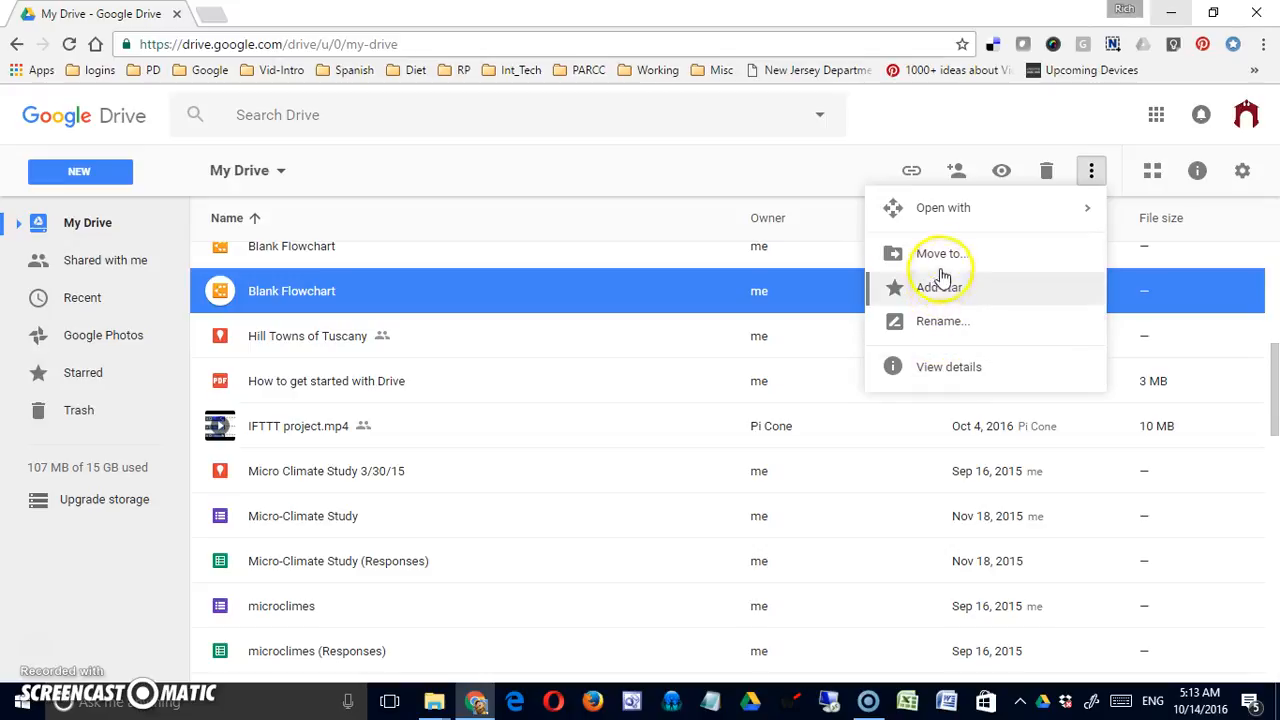
{"action": "left_click", "coordinate": [520, 363]}
Step: View the version management options for the Word file My Proposal.docx and close them without uploading a new version
{"action": "scroll", "coordinate": [577, 414], "scroll_direction": "down", "scroll_amount": 3}
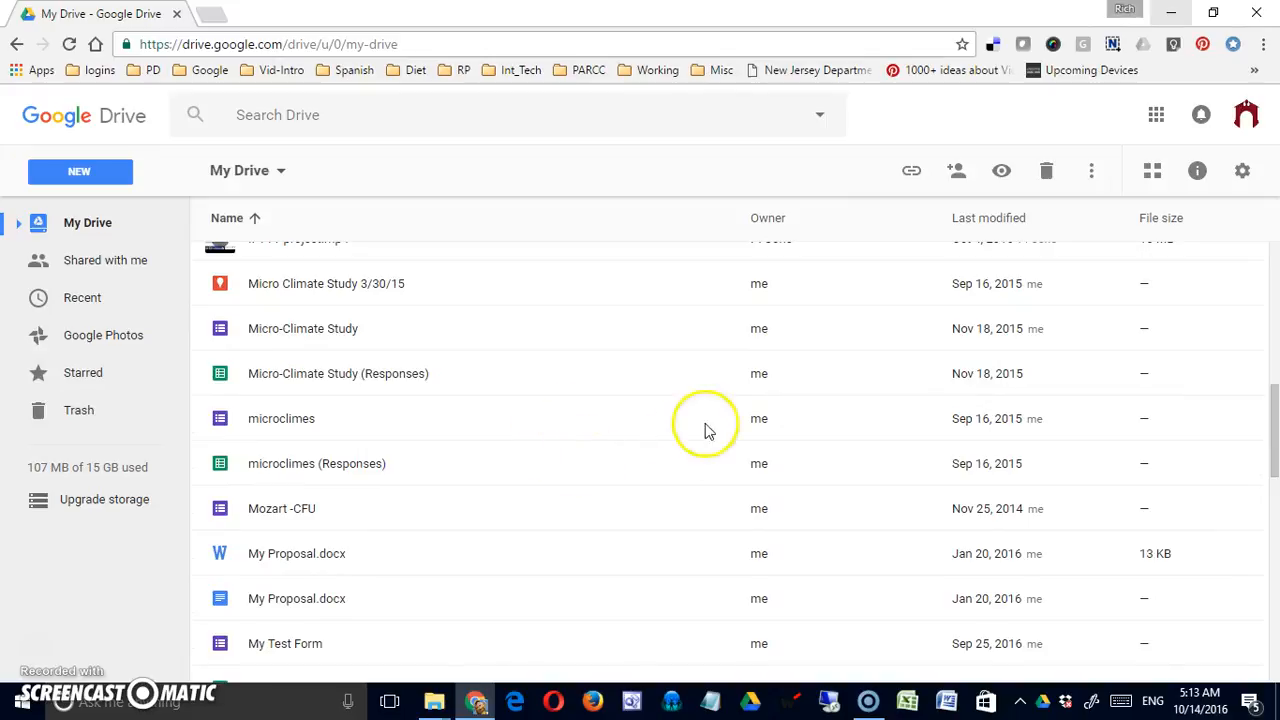
{"action": "left_click", "coordinate": [268, 566]}
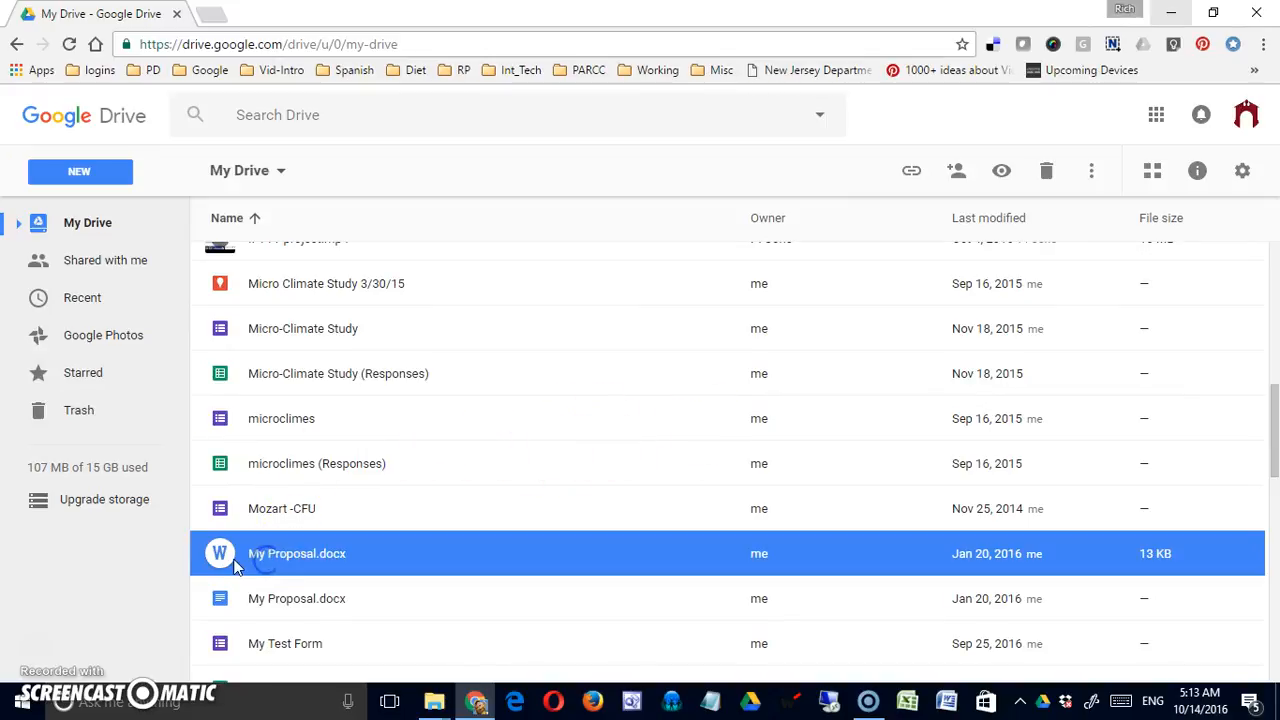
{"action": "left_click", "coordinate": [1097, 182]}
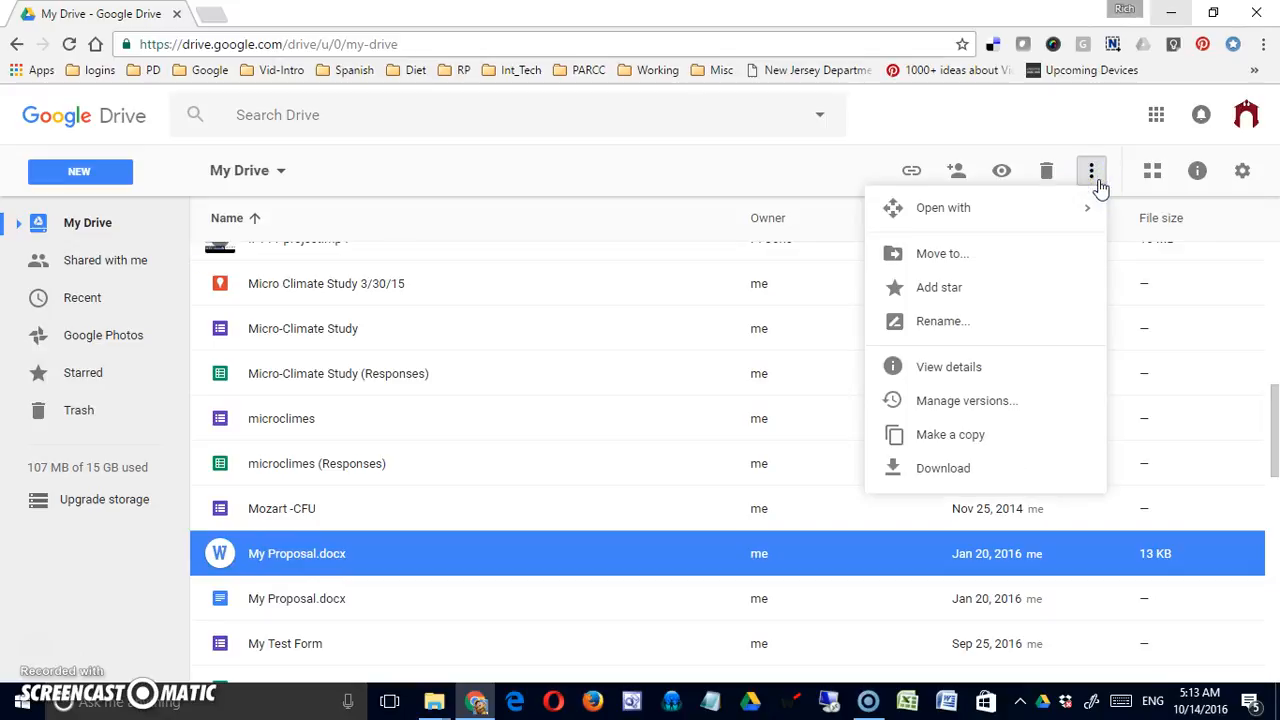
{"action": "left_click", "coordinate": [988, 404]}
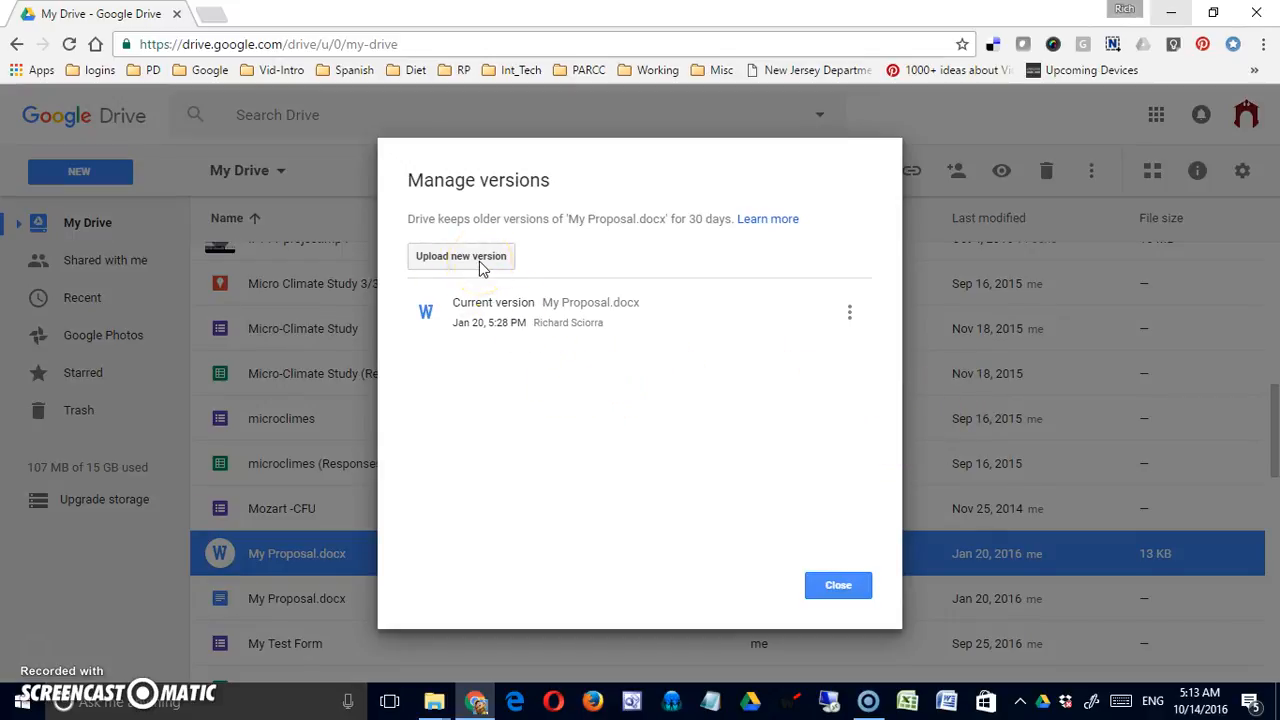
{"action": "left_click", "coordinate": [838, 586]}
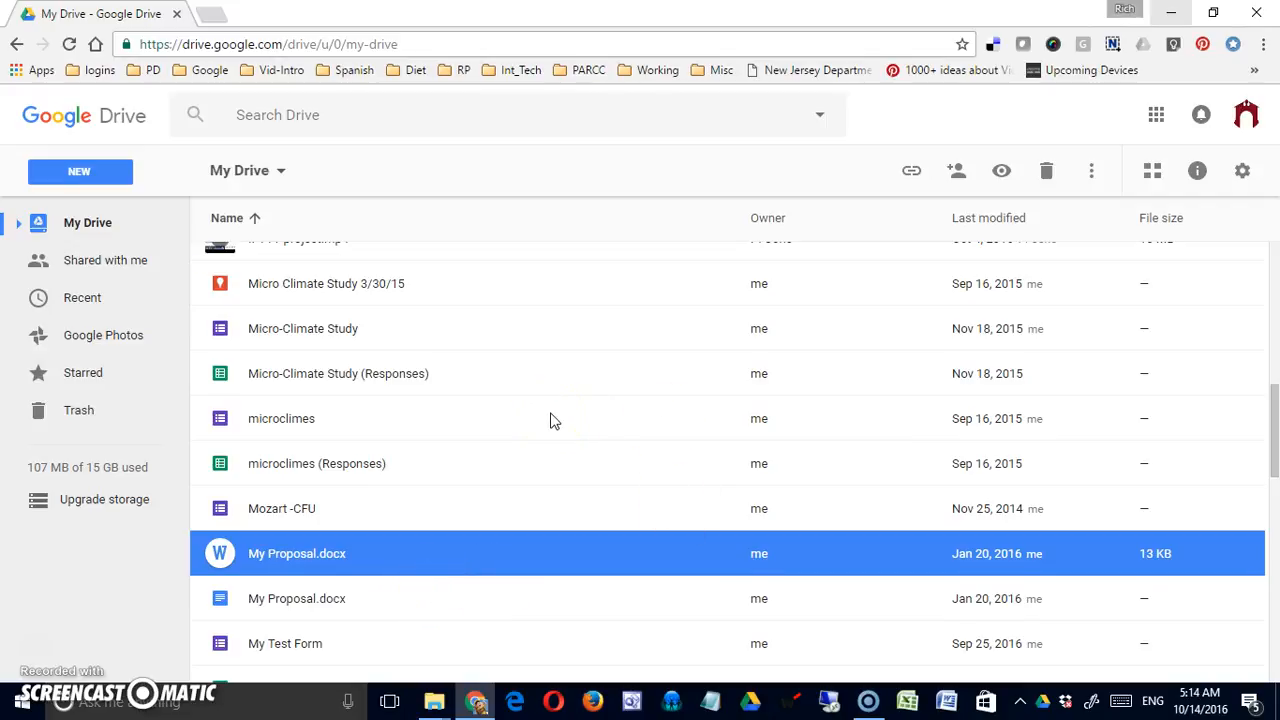
Step: Look through the My Drive list for Google-format files, such as Micro-Climate Study (Responses) and the Google Docs copy of My Proposal.docx
{"action": "scroll", "coordinate": [666, 420], "scroll_direction": "up", "scroll_amount": 5}
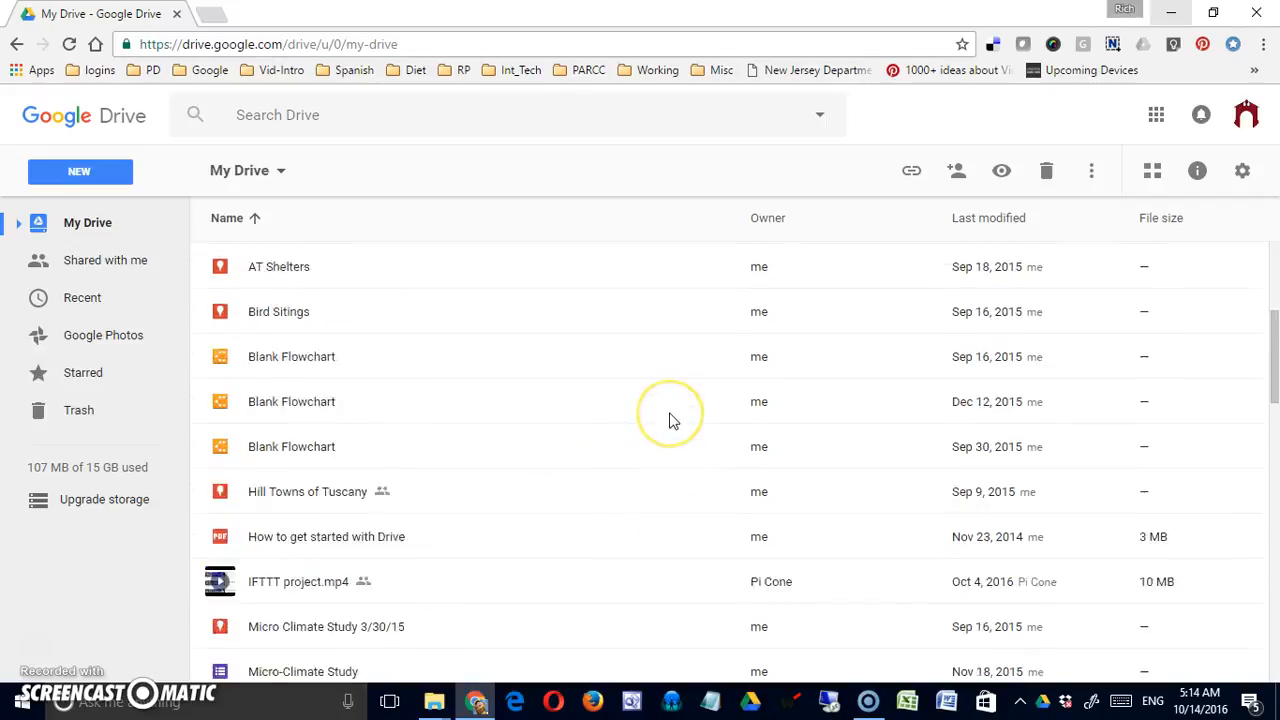
{"action": "scroll", "coordinate": [669, 420], "scroll_direction": "down", "scroll_amount": 2}
{"action": "scroll", "coordinate": [668, 425], "scroll_direction": "down", "scroll_amount": 3}
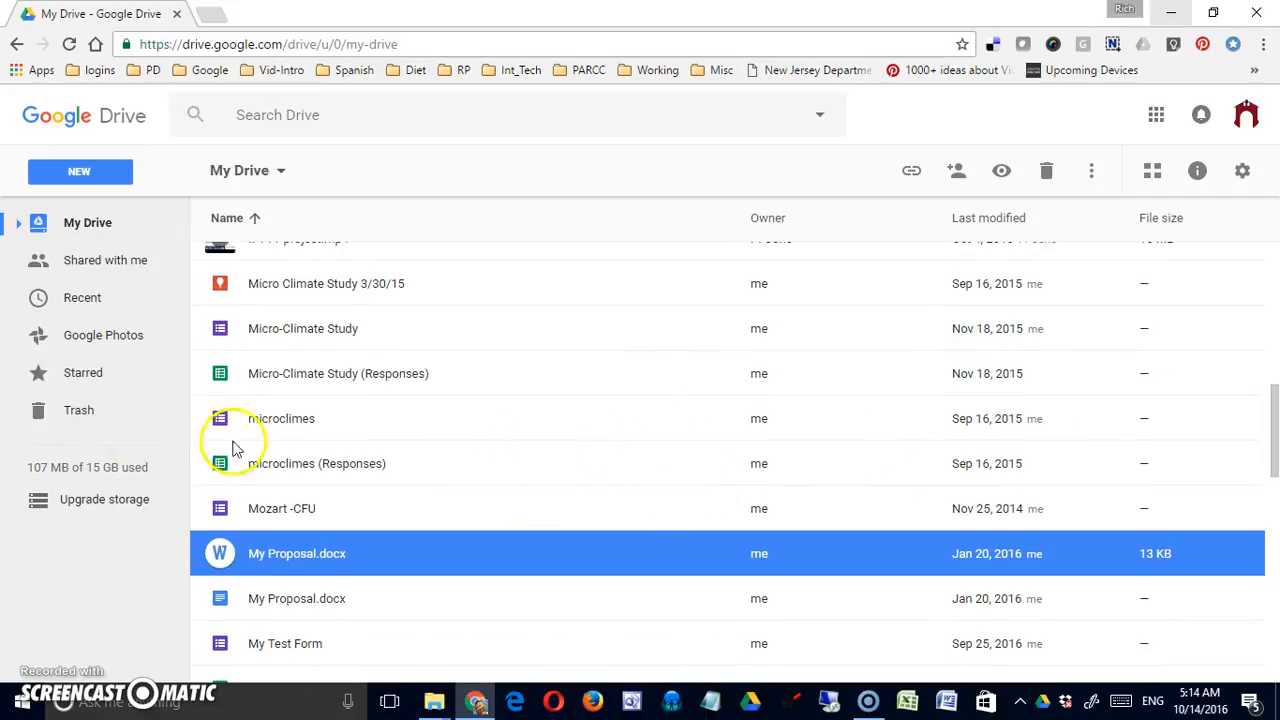
{"action": "left_click_drag", "start_coordinate": [343, 378], "coordinate": [394, 400]}
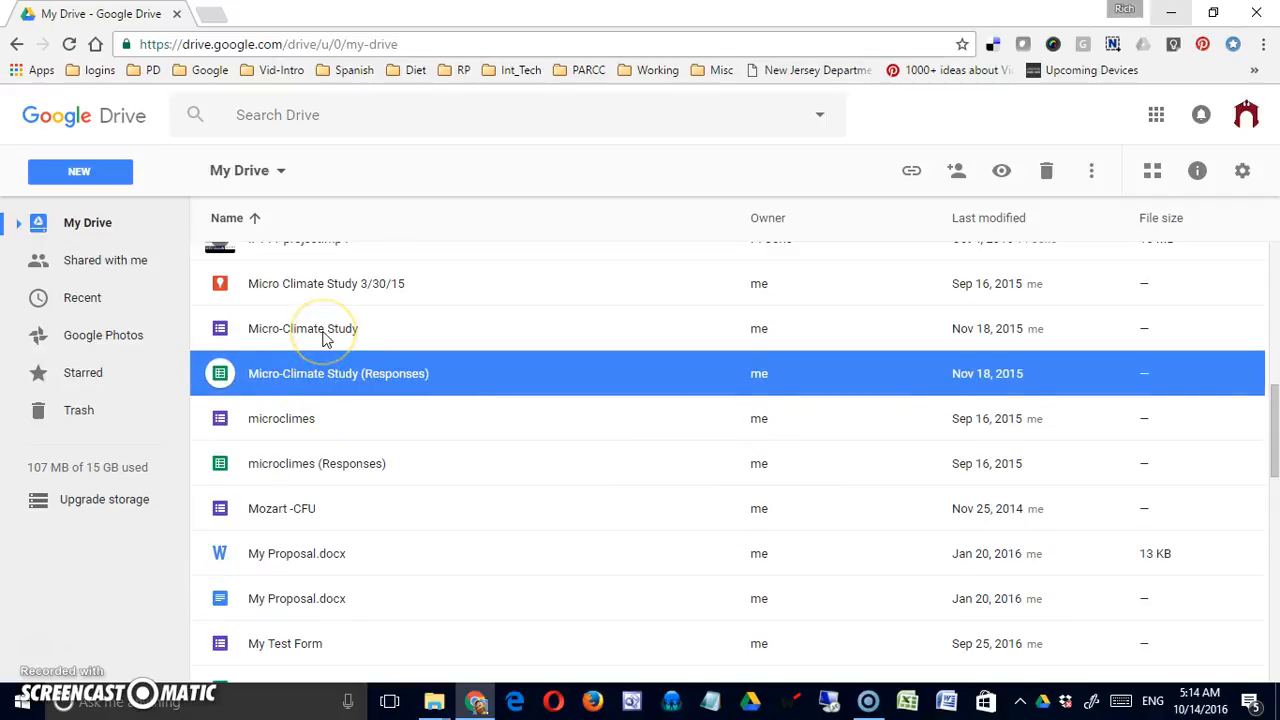
{"action": "left_click", "coordinate": [300, 598]}
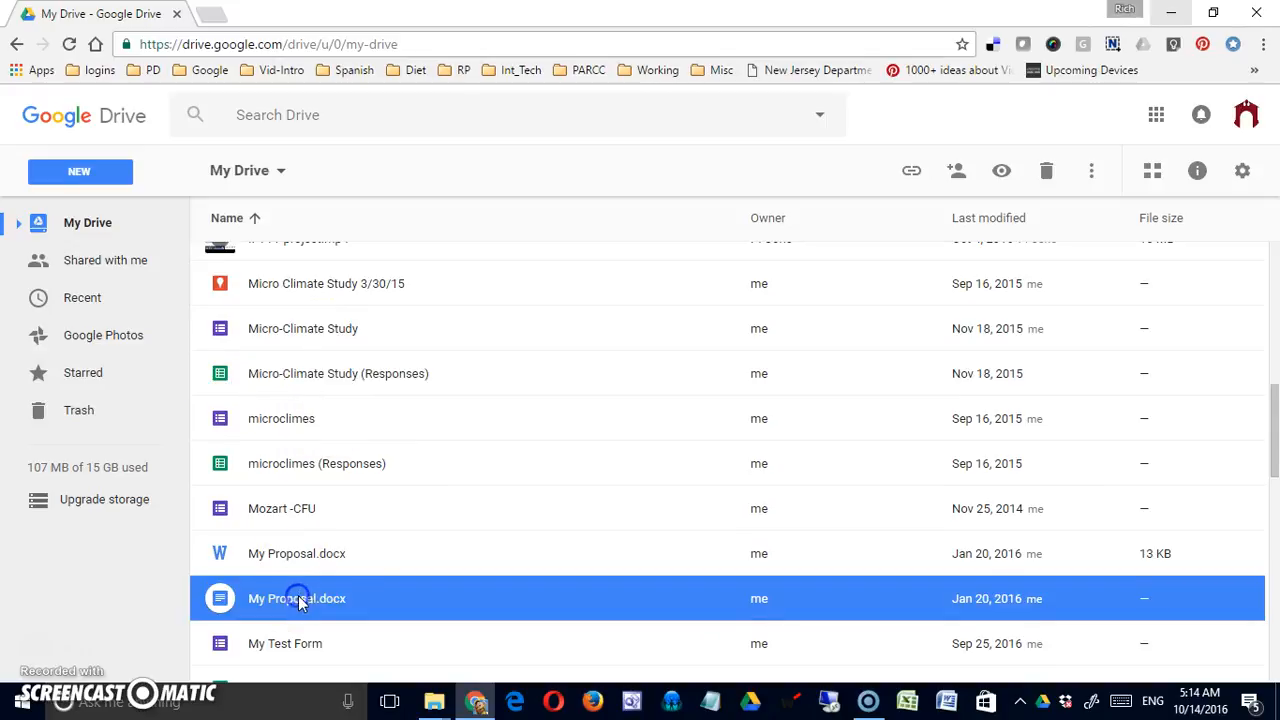
{"action": "scroll", "coordinate": [385, 548], "scroll_direction": "down", "scroll_amount": 2}
{"action": "scroll", "coordinate": [385, 548], "scroll_direction": "down", "scroll_amount": 4}
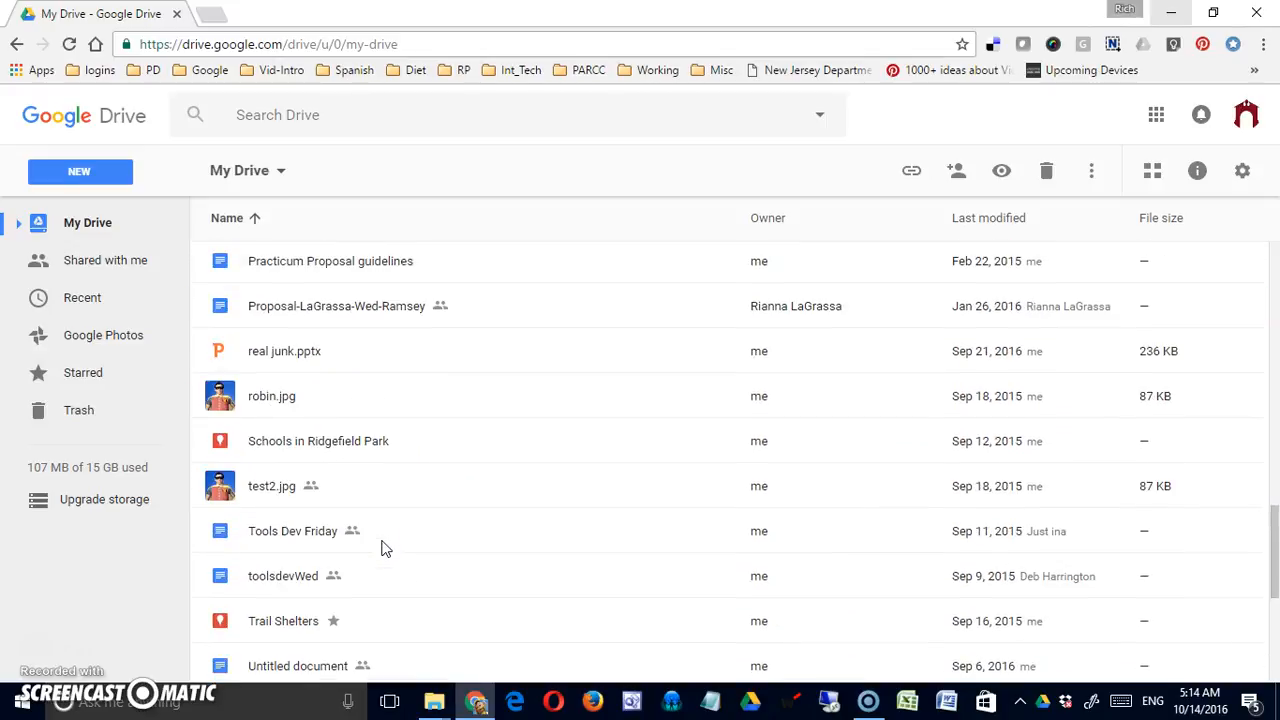
{"action": "scroll", "coordinate": [385, 545], "scroll_direction": "down", "scroll_amount": 3}
{"action": "scroll", "coordinate": [382, 540], "scroll_direction": "down", "scroll_amount": 1}
{"action": "scroll", "coordinate": [380, 530], "scroll_direction": "up", "scroll_amount": 12}
{"action": "scroll", "coordinate": [377, 517], "scroll_direction": "down", "scroll_amount": 3}
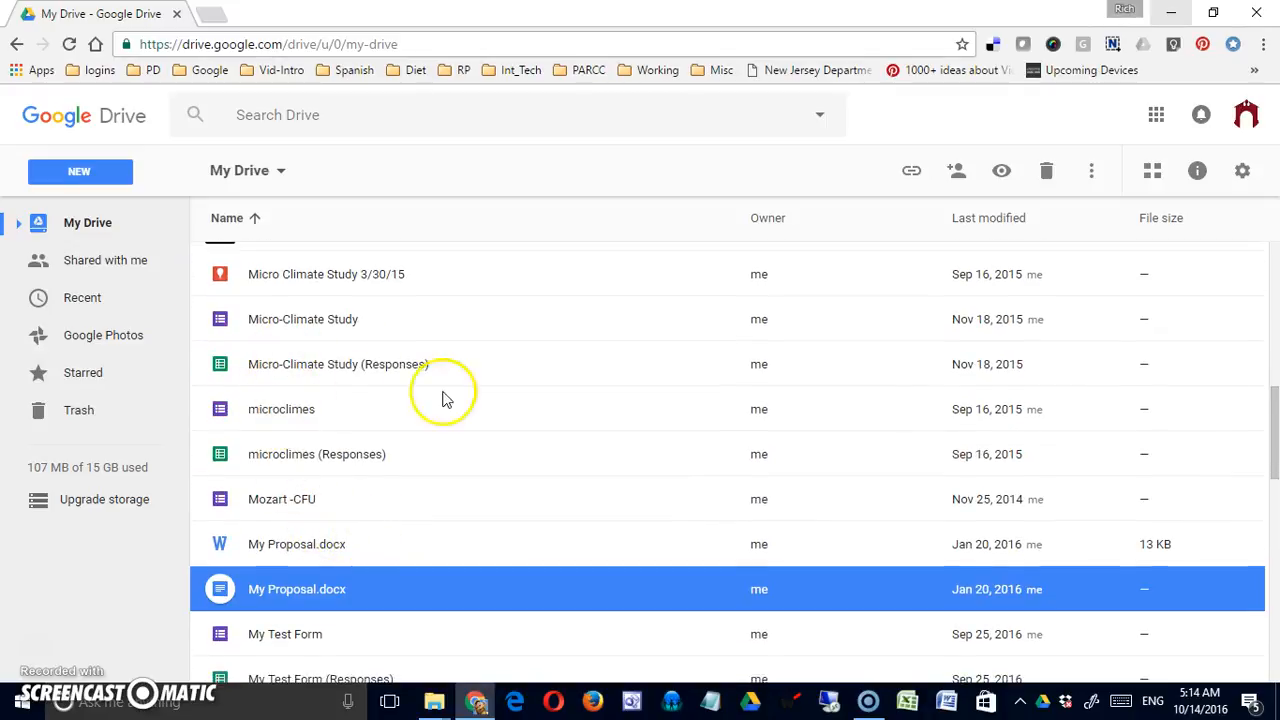
Step: Start downloading the Google Docs copy of My Proposal.docx as a Word document, and cancel saving it
{"action": "left_click", "coordinate": [302, 592]}
{"action": "right_click", "coordinate": [302, 591]}
{"action": "left_click", "coordinate": [284, 592]}
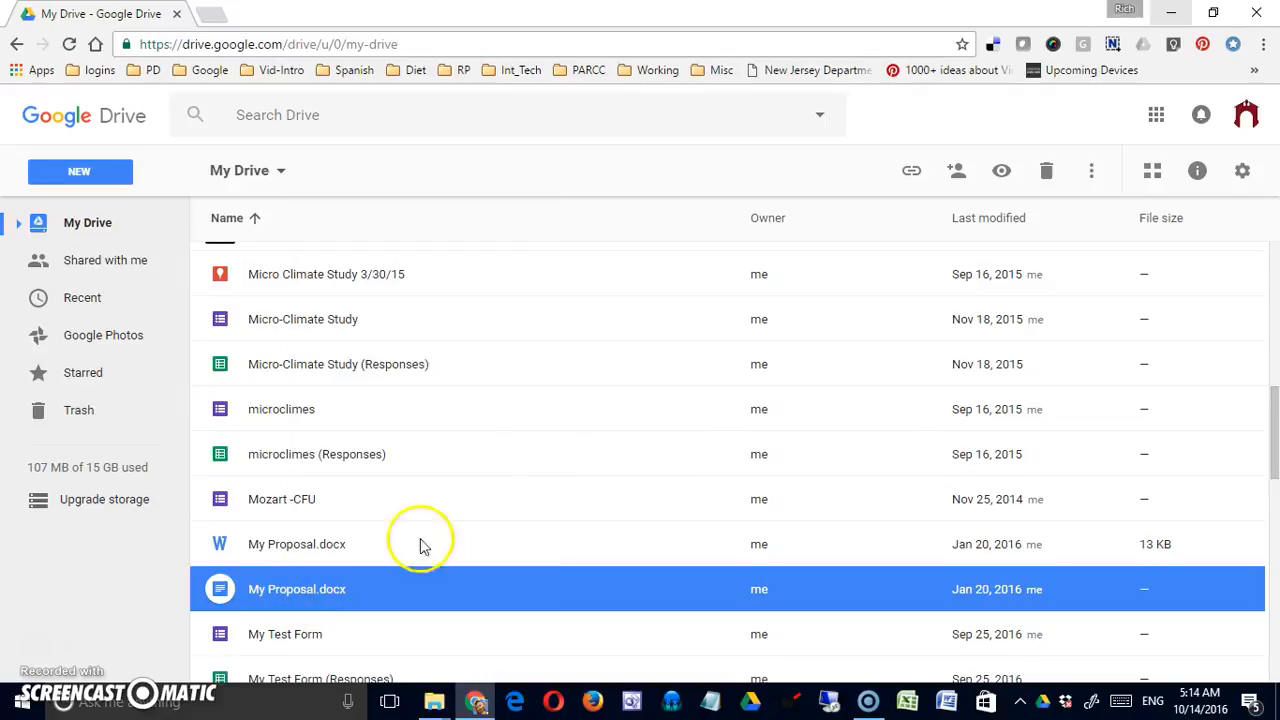
{"action": "left_click", "coordinate": [1093, 172]}
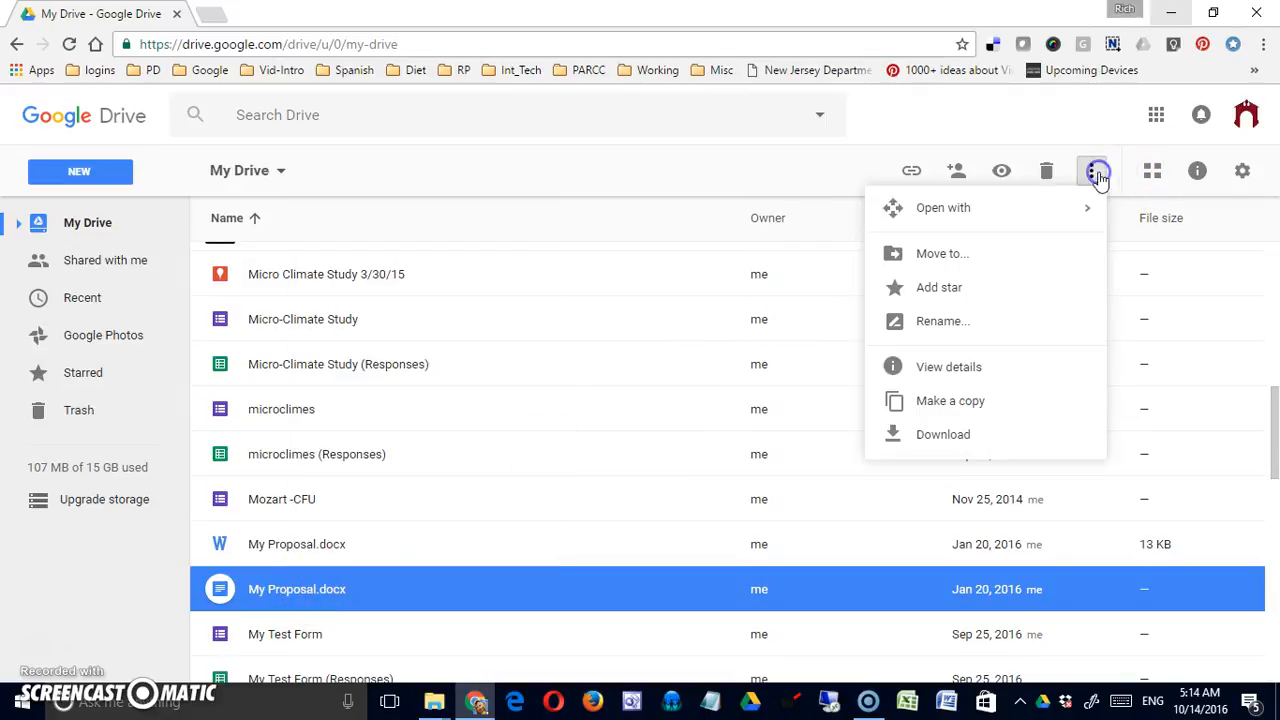
{"action": "left_click", "coordinate": [966, 438]}
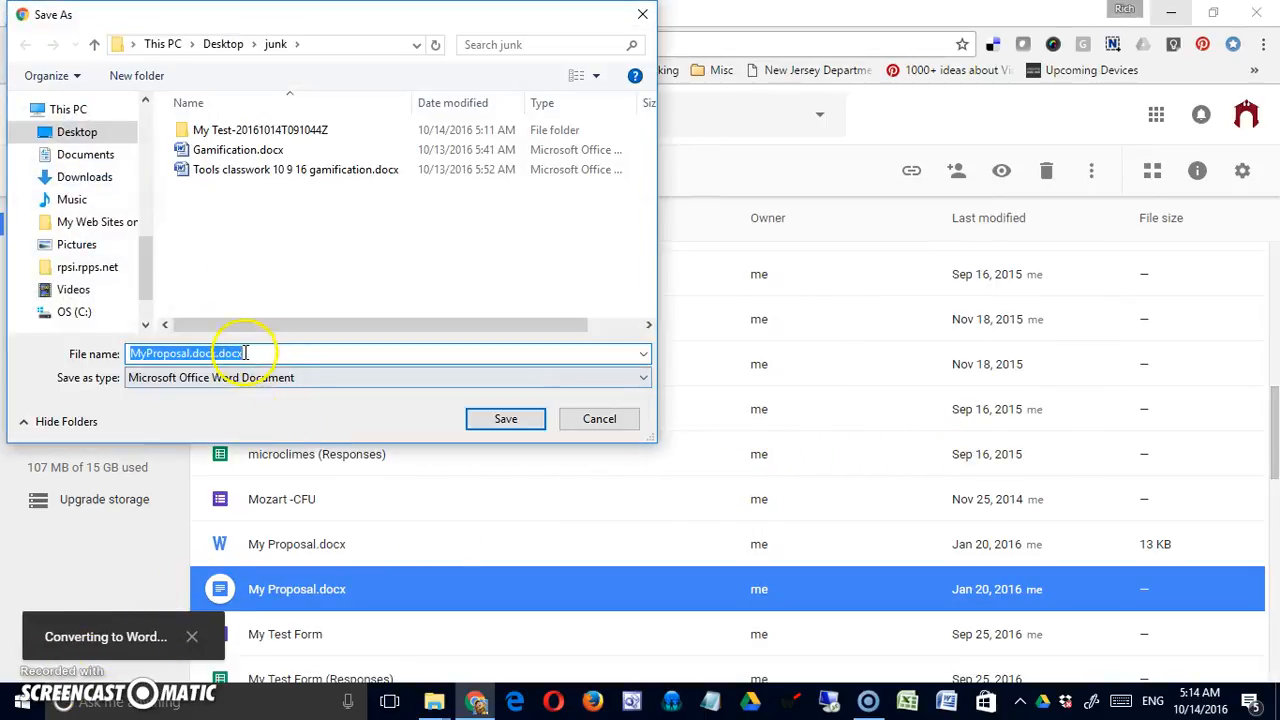
{"action": "left_click", "coordinate": [588, 420]}
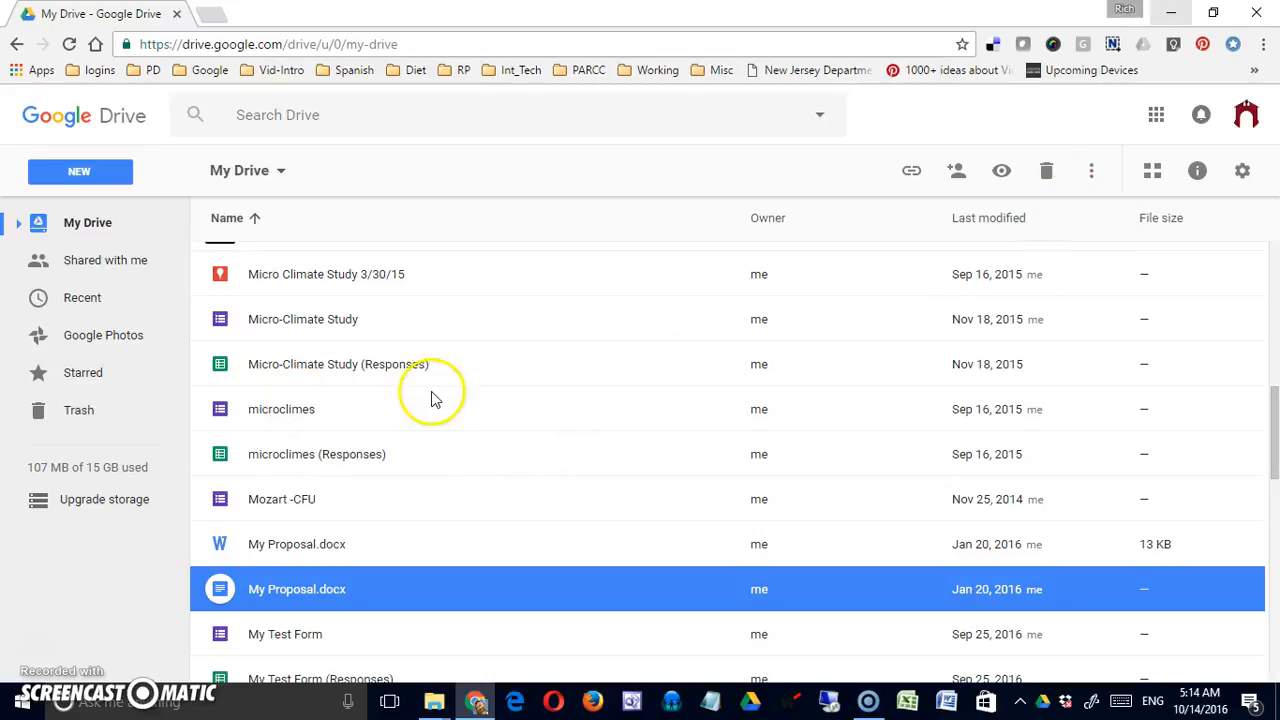
{"action": "scroll", "coordinate": [440, 390], "scroll_direction": "up", "scroll_amount": 10}
{"action": "scroll", "coordinate": [447, 378], "scroll_direction": "up", "scroll_amount": 2}
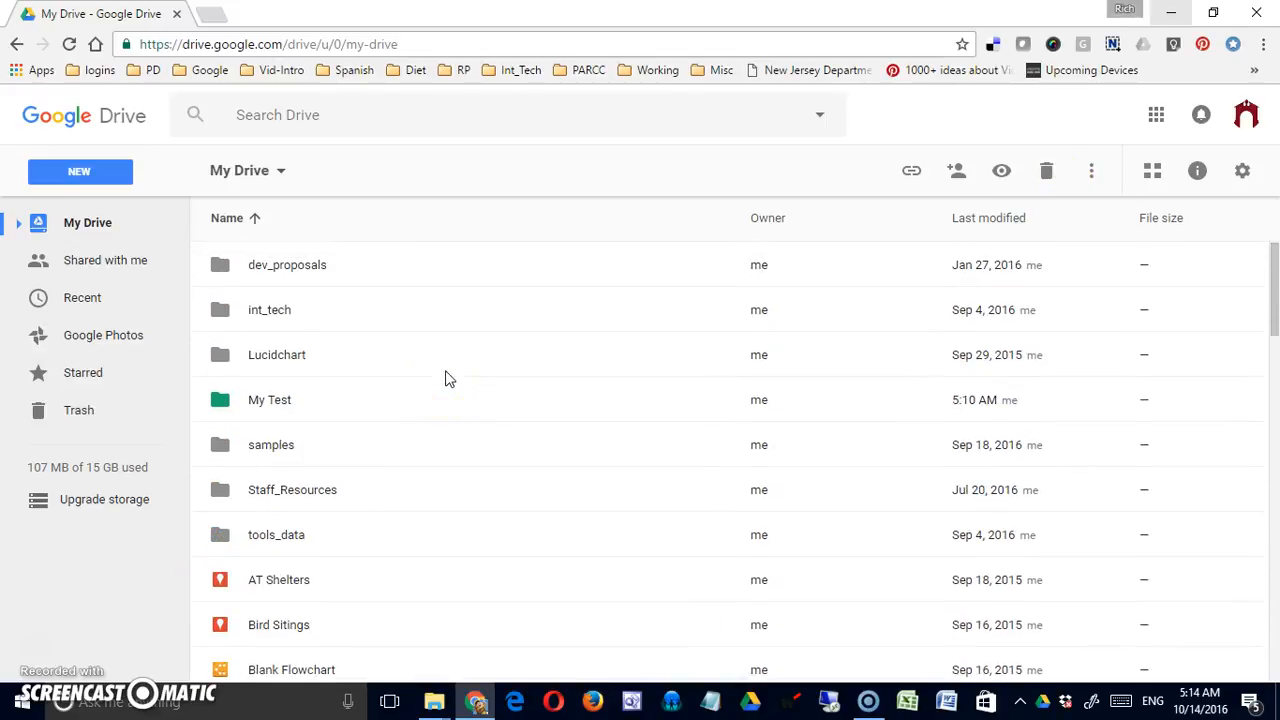
{"action": "left_click", "coordinate": [425, 376]}
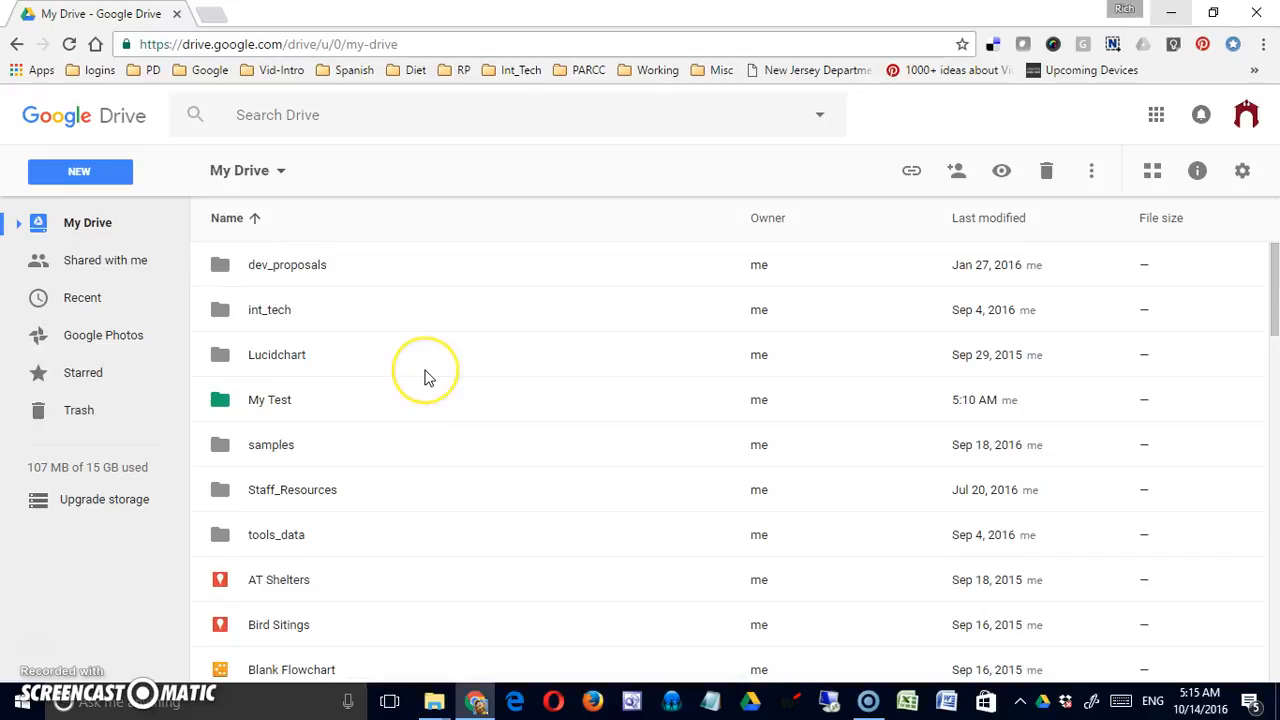